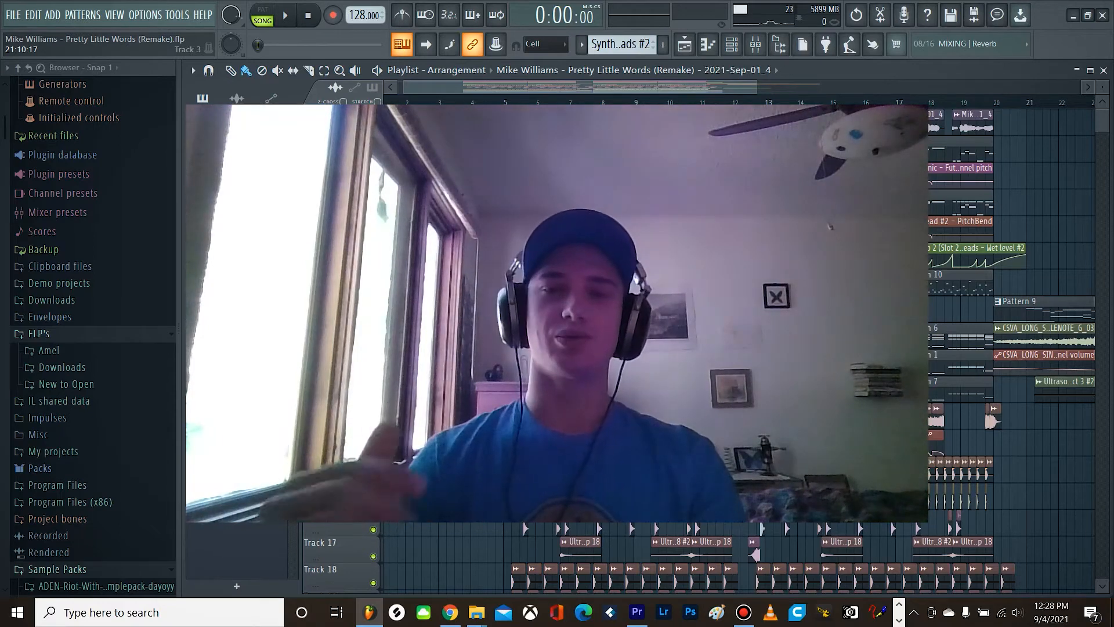
Play the arrangement to preview the whole drop with all tracks active
key("space")
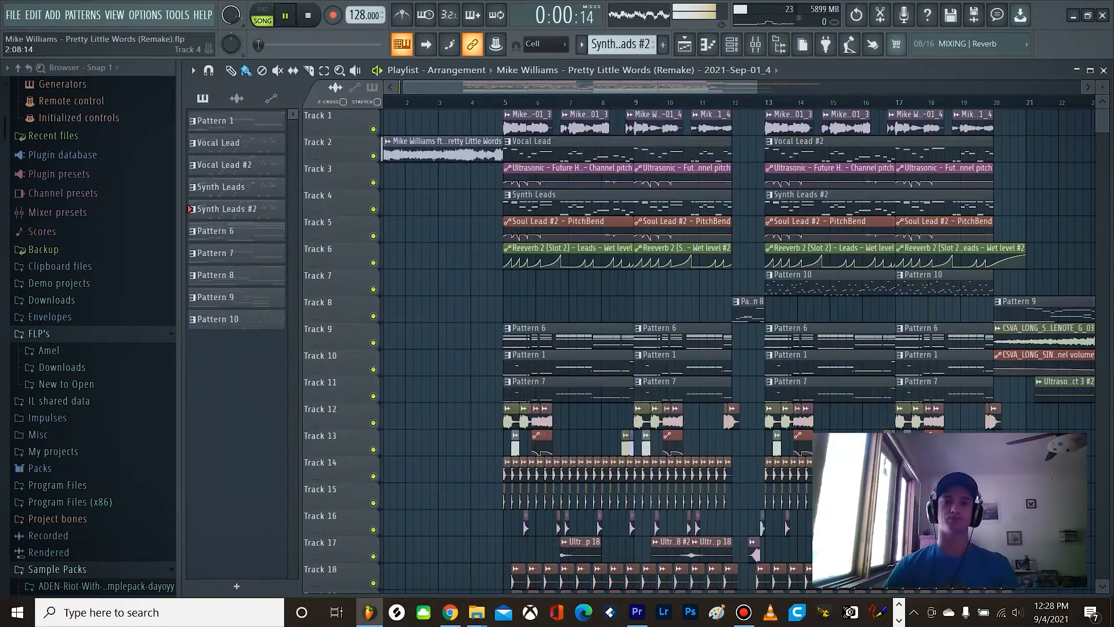
scroll(551, 282, "up", 3)
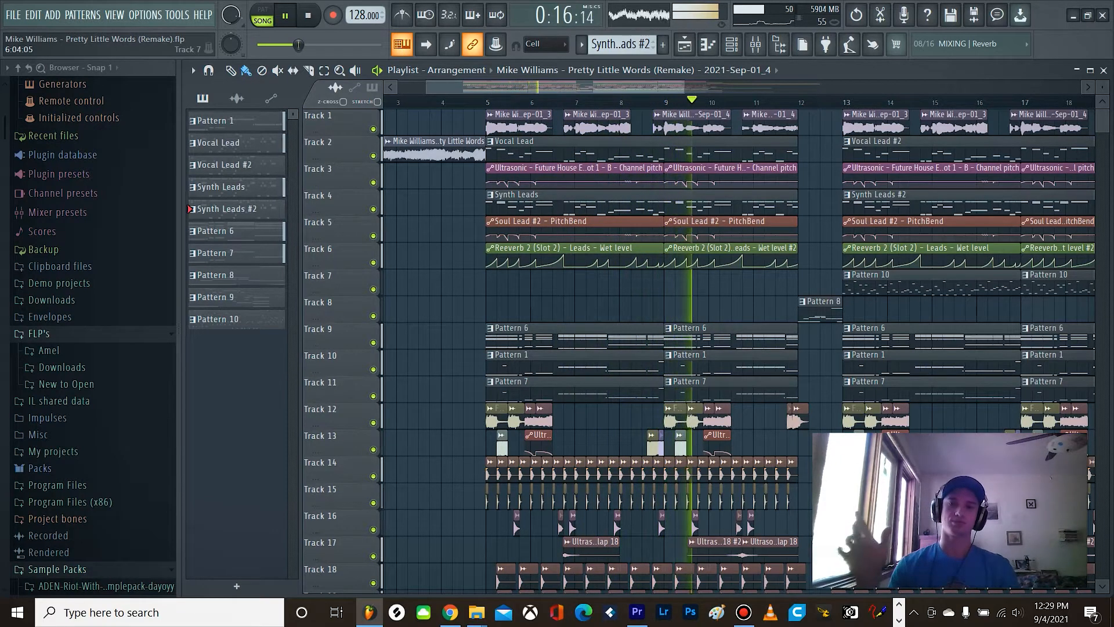
scroll(505, 288, "down", 3)
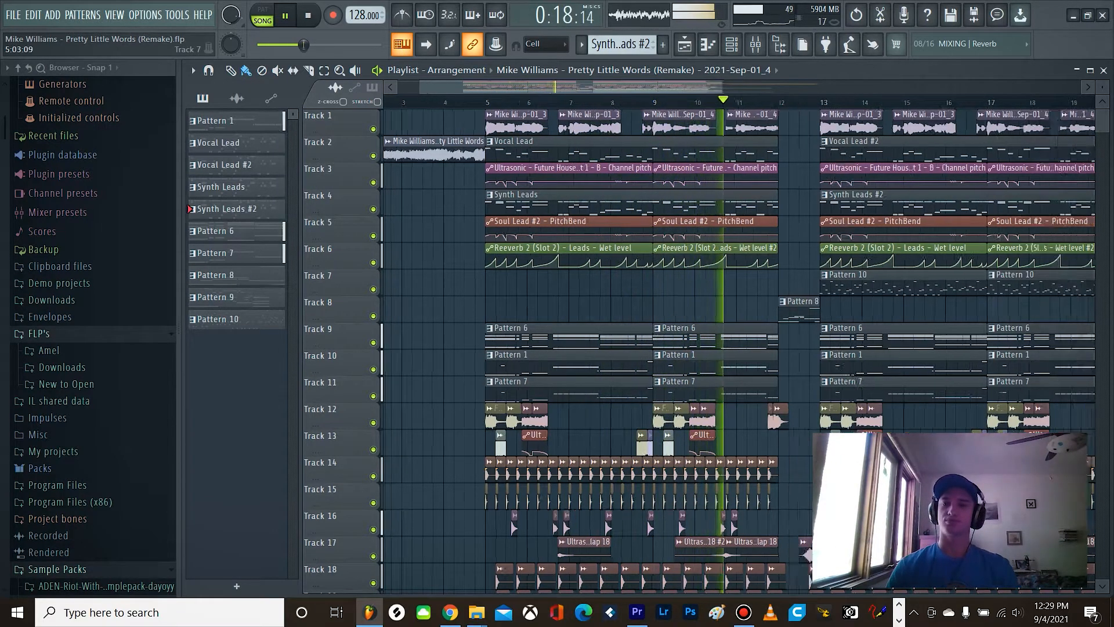
scroll(751, 310, "up", 4)
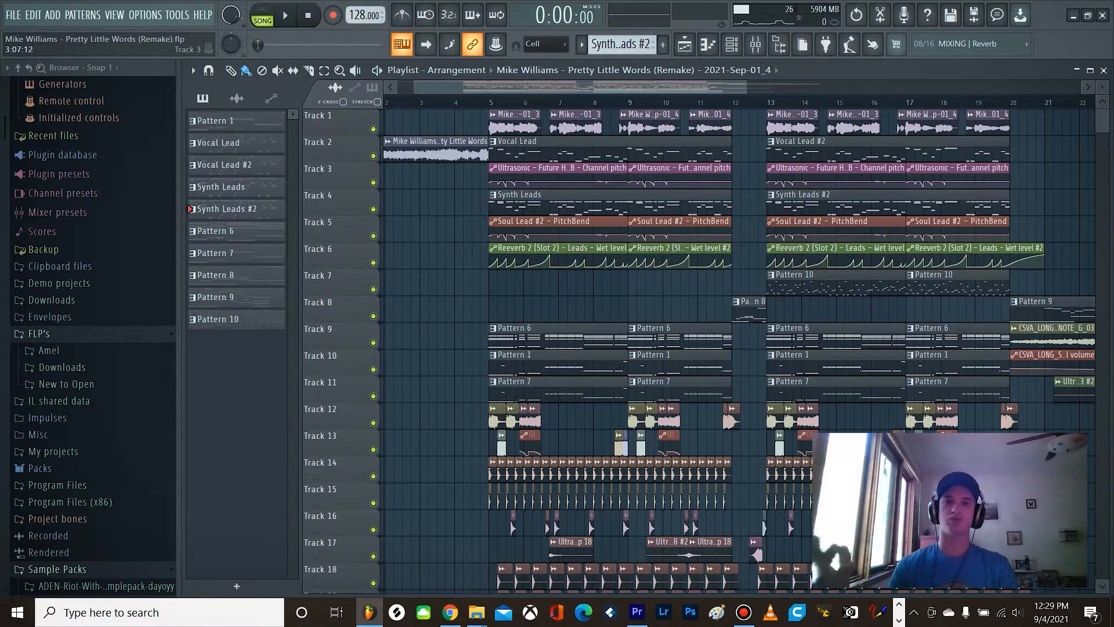
Solo playlist tracks 2 and 3 with the Vocal Lead pattern and its pitch automation, and play them from bar 5
scroll(546, 284, "up", 2, "ctrl")
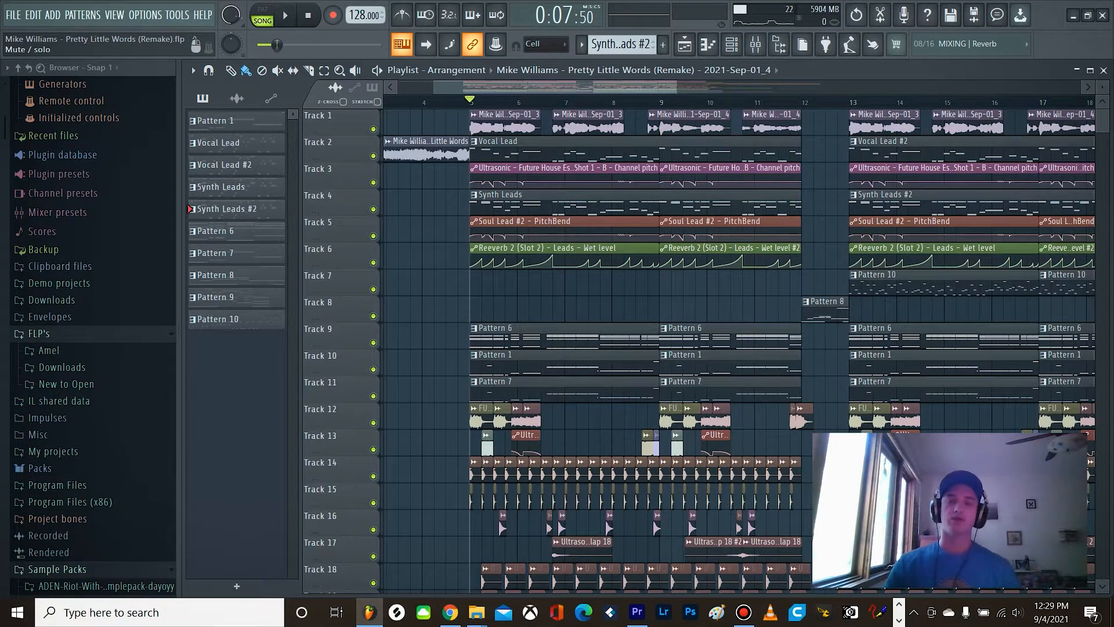
right_click(373, 156)
left_click(374, 182)
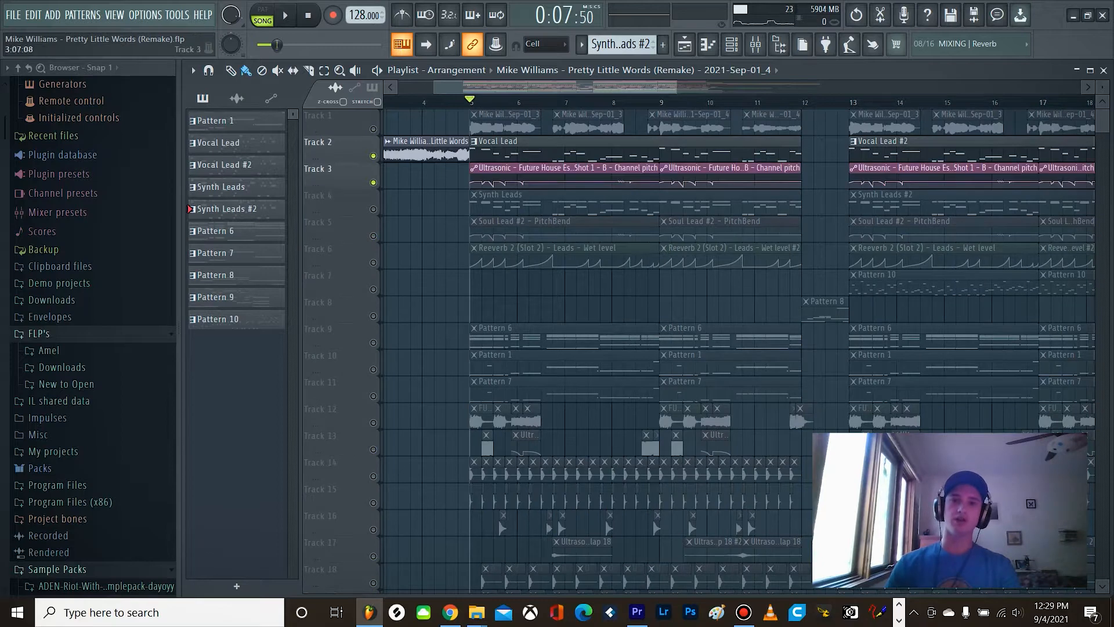
key("space")
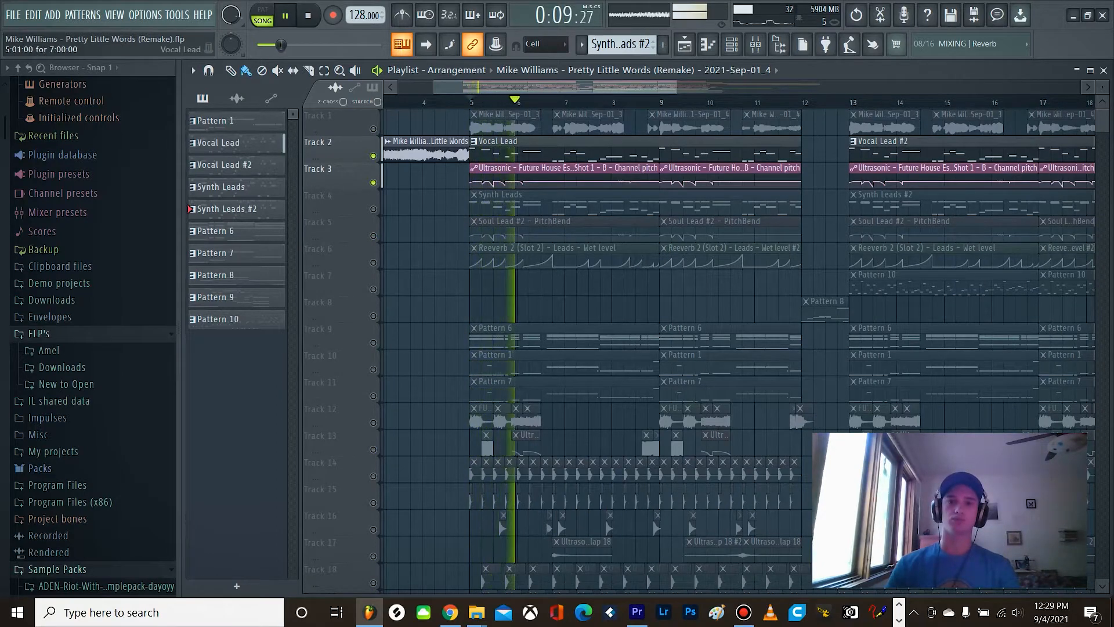
key("space")
Show the Vocal Lead pattern's channels and audition the two Ultrasonic shot layers one at a time
double_click(498, 141)
left_click(732, 43)
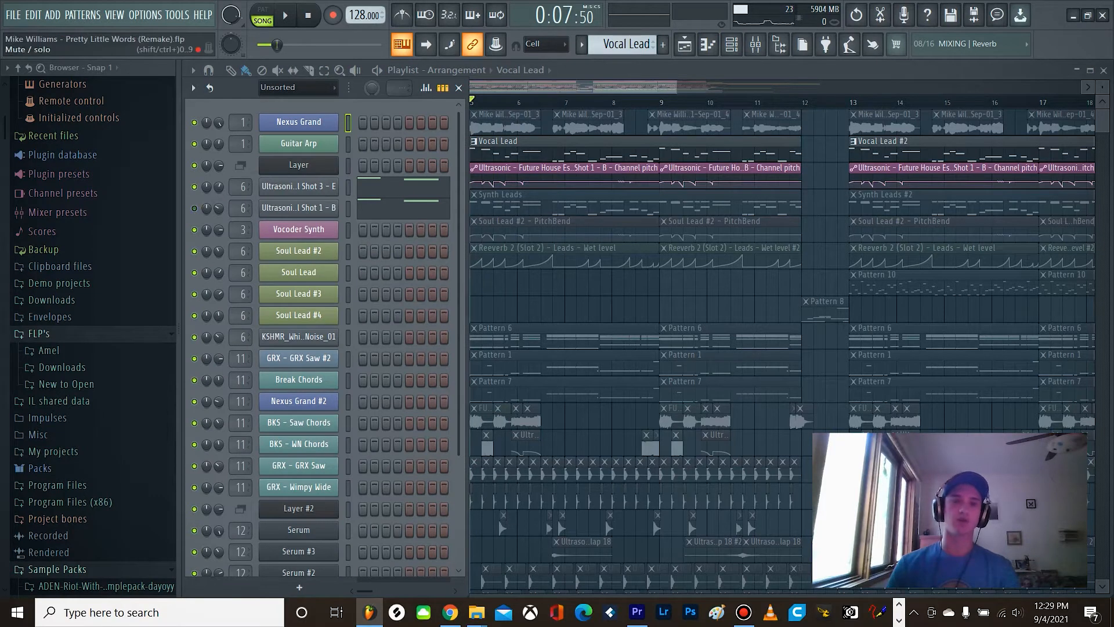
key("space")
key("space")
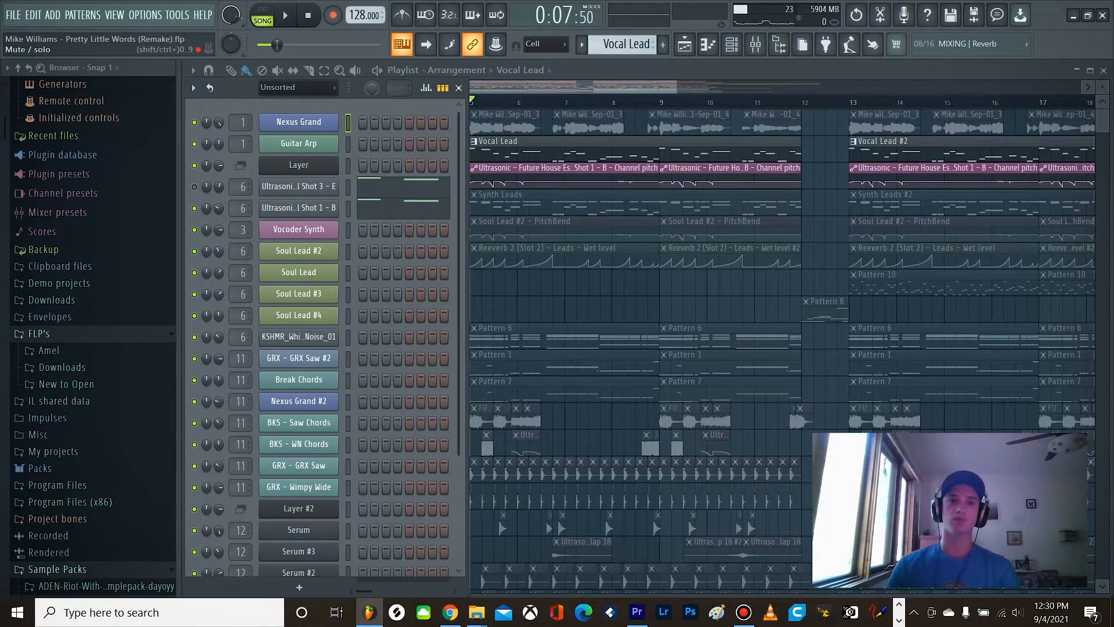
key("space")
key("space")
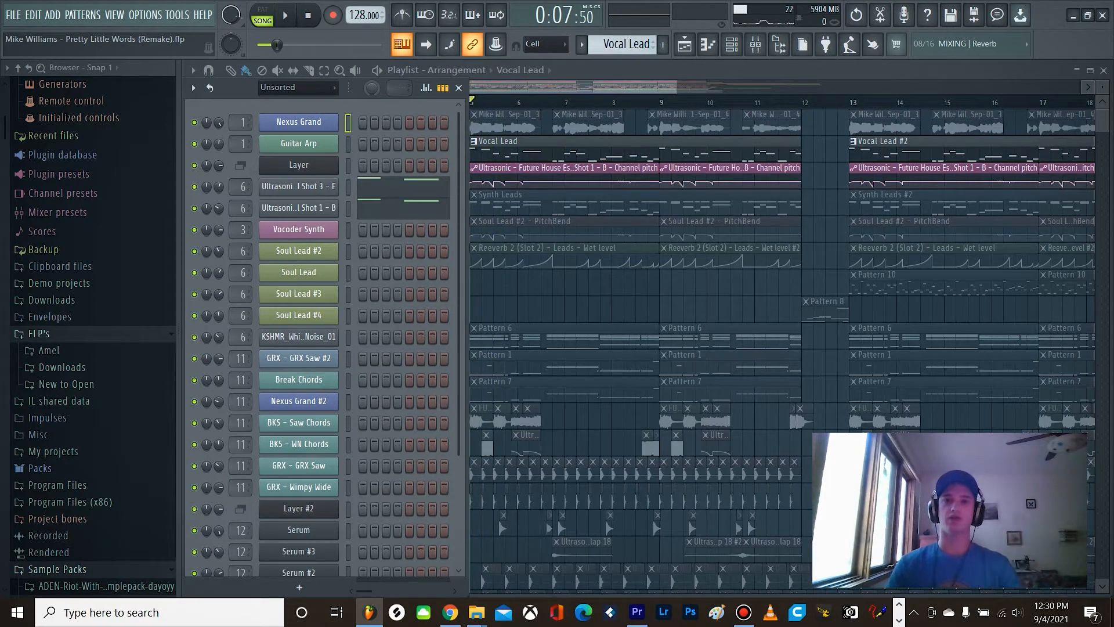
key("F6")
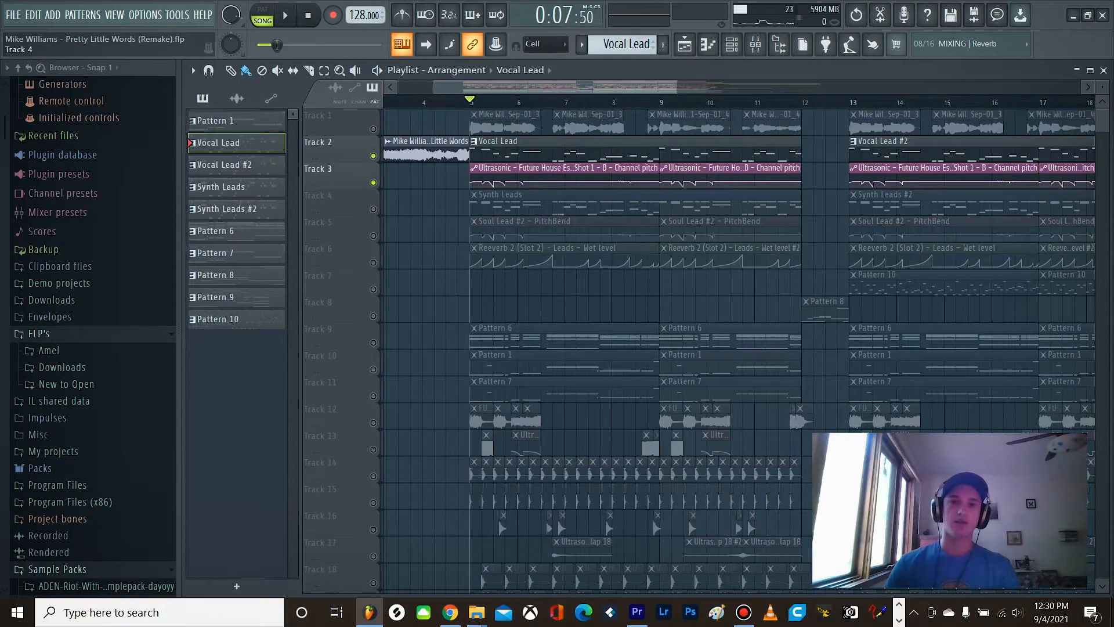
Solo playlist tracks 4, 5 and 6 holding the Synth Leads pattern, its pitch bend and its reverb wet level automation
left_click(373, 209)
right_click(373, 209)
left_click(373, 236)
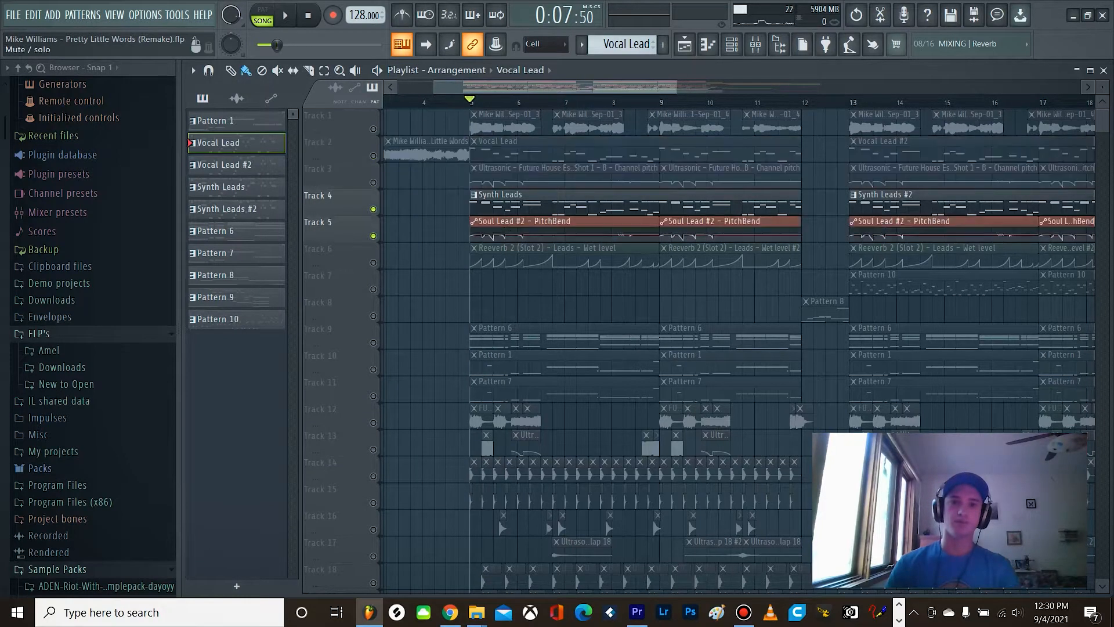
left_click(373, 262)
Select the Synth Leads pattern, inspect its channels and play the soloed lead section
left_click(500, 195)
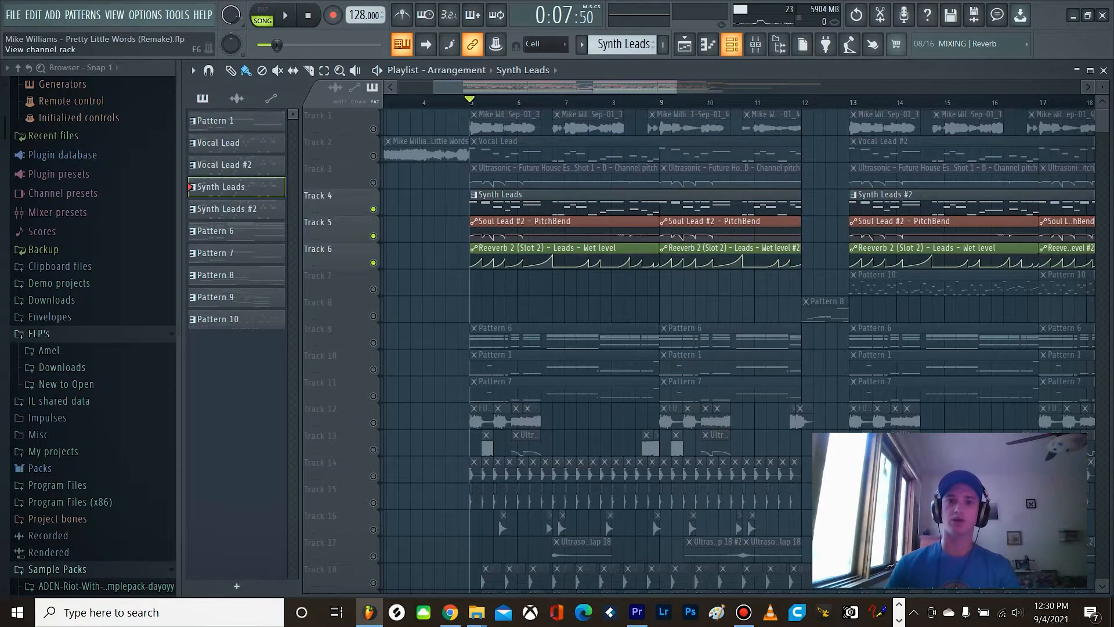
left_click(732, 44)
key("space")
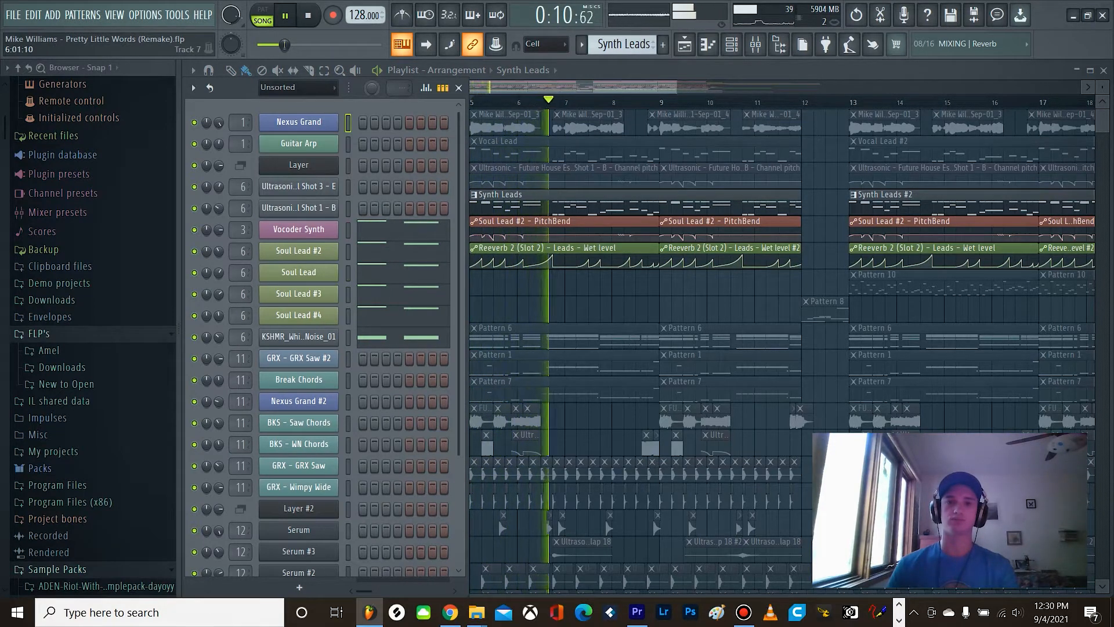
key("F6")
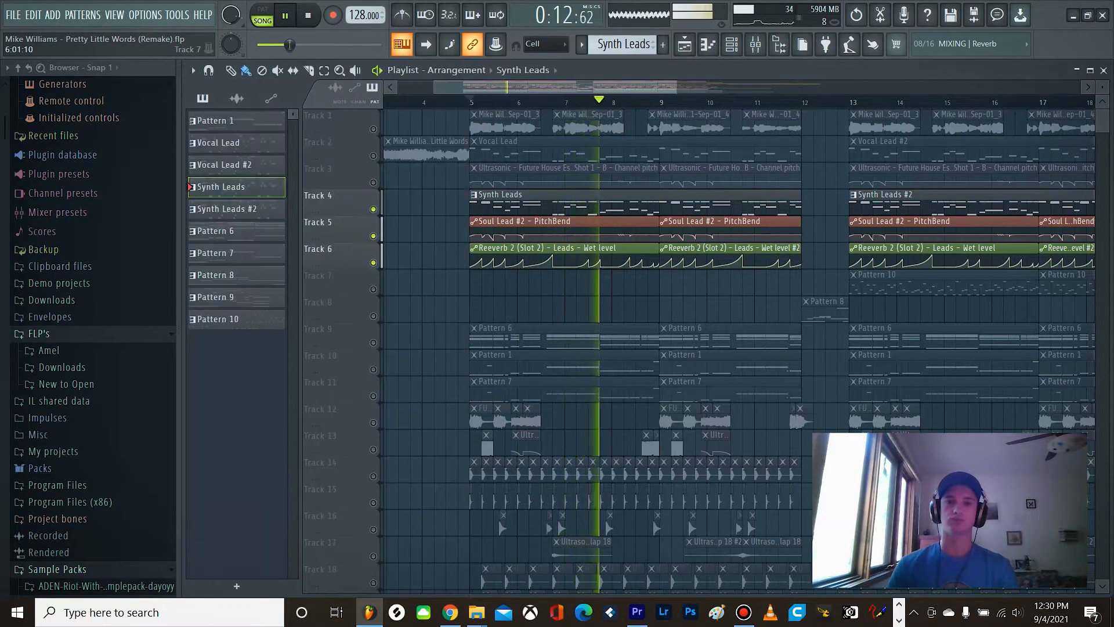
key("space")
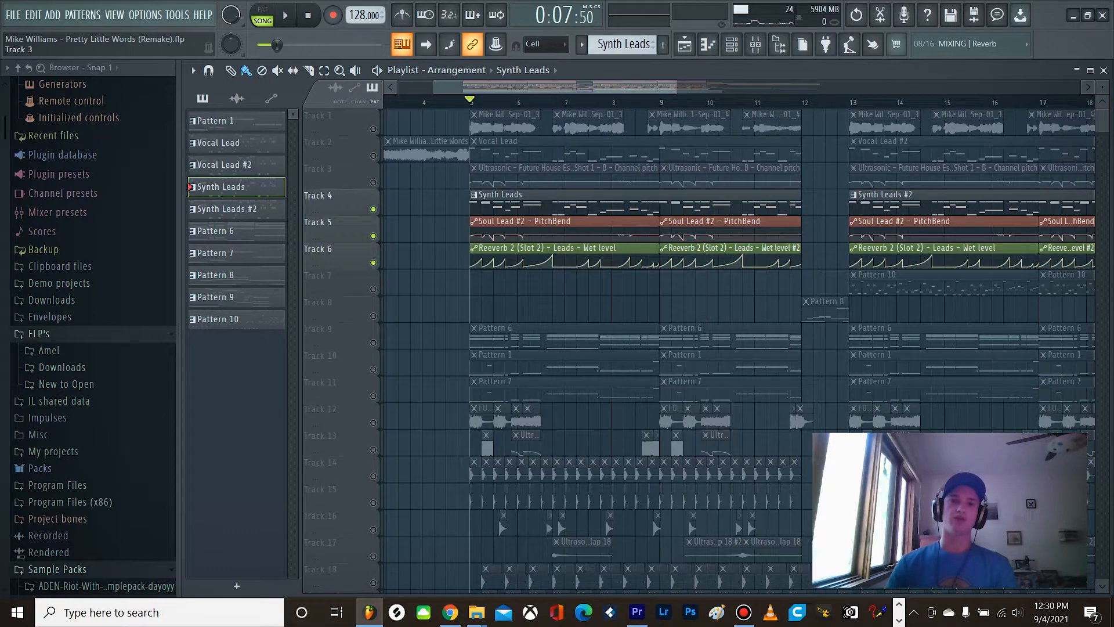
Switch the solo back to tracks 2 and 3 and replay the vocal lead briefly
right_click(375, 163)
right_click(374, 155)
left_click(373, 182)
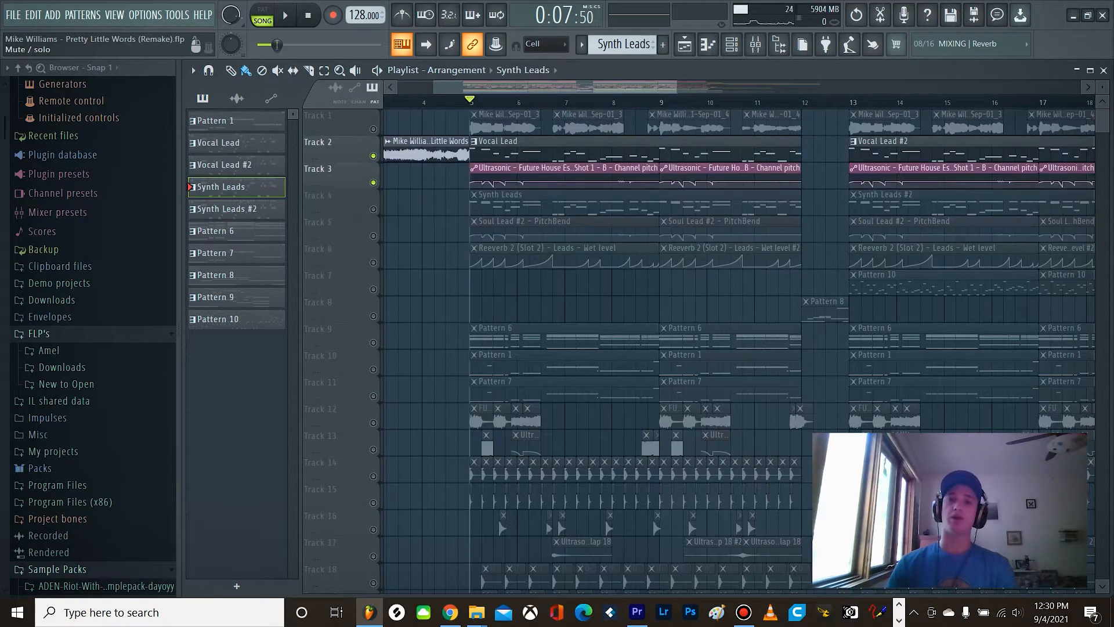
key("space")
key("space")
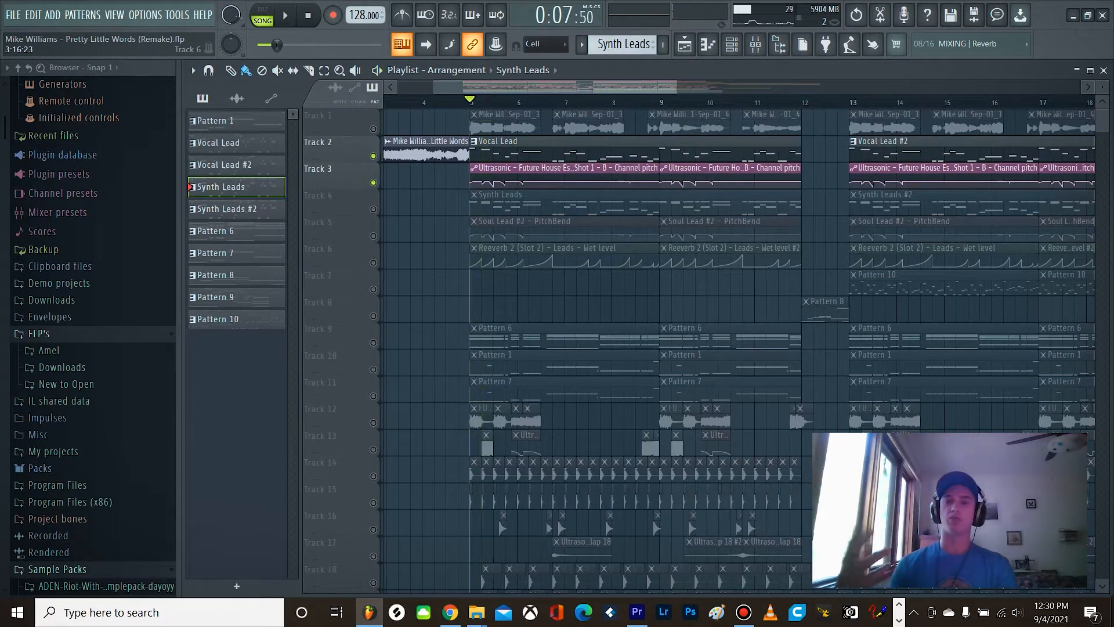
Unmute tracks 4, 5 and 6 alongside the vocal lead and play the combined leads
left_click(373, 209)
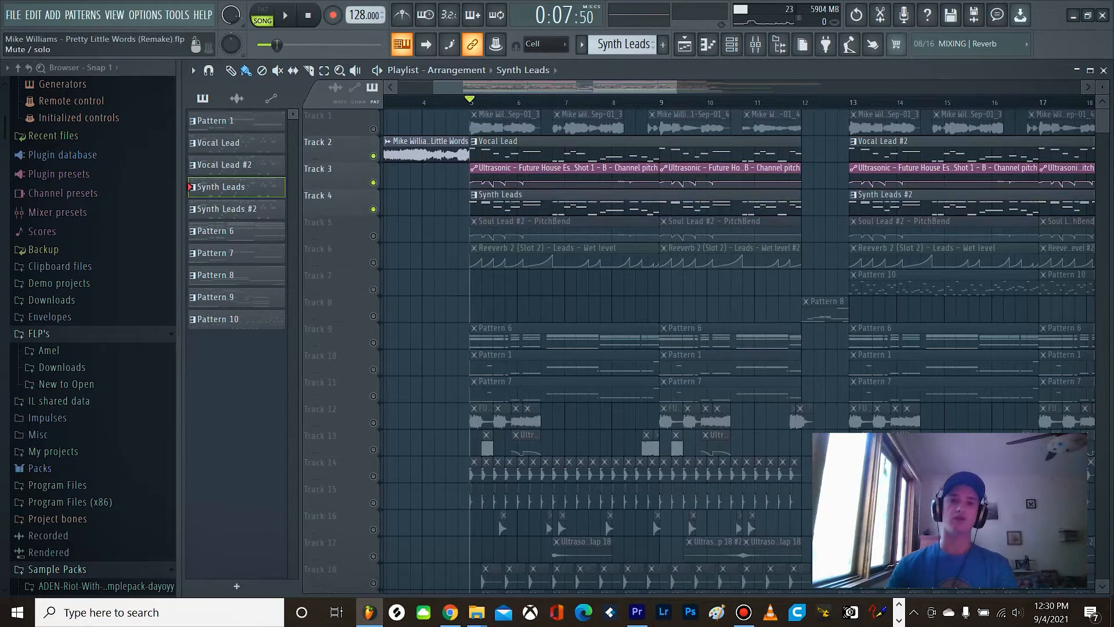
left_click(374, 235)
left_click(373, 262)
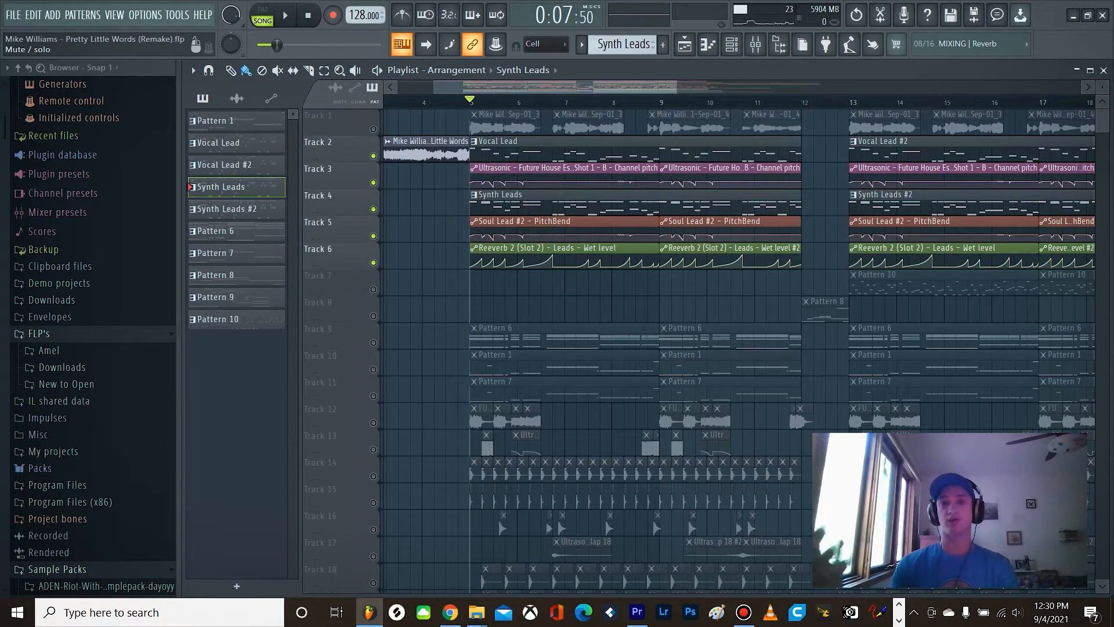
key("space")
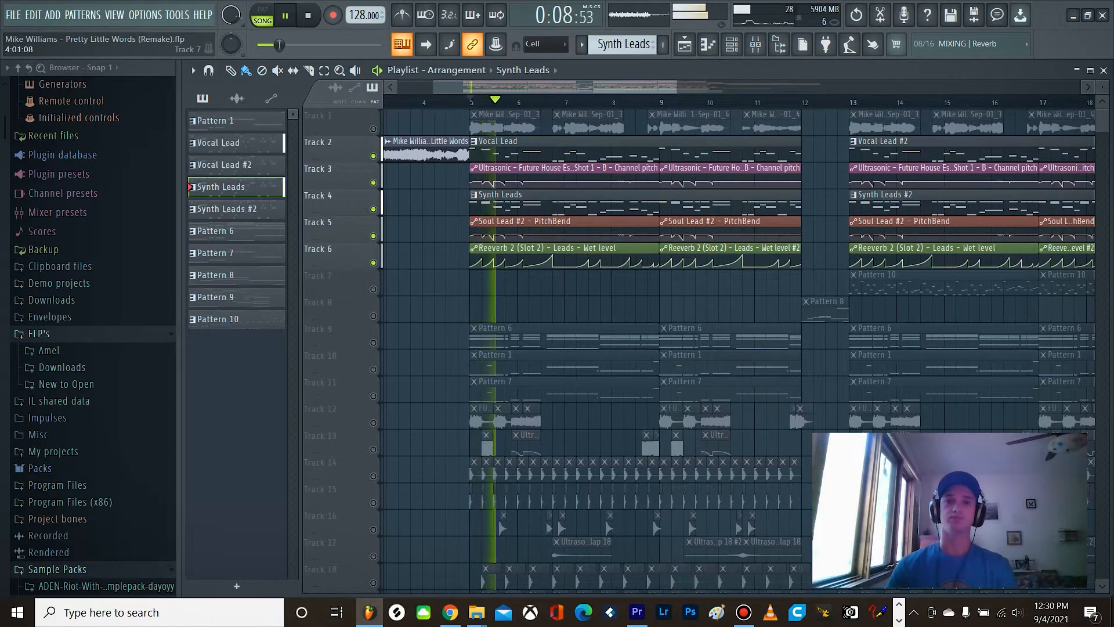
key("space")
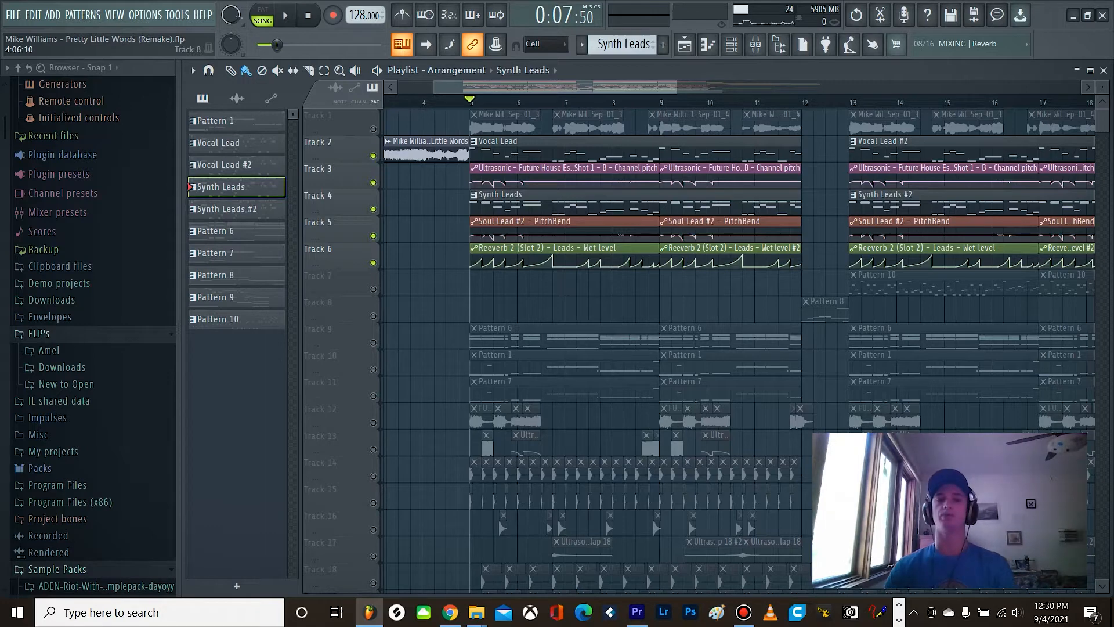
Solo the vocal recording clips on track 1 and unmute the synth lead tracks 4, 5 and 6
right_click(373, 129)
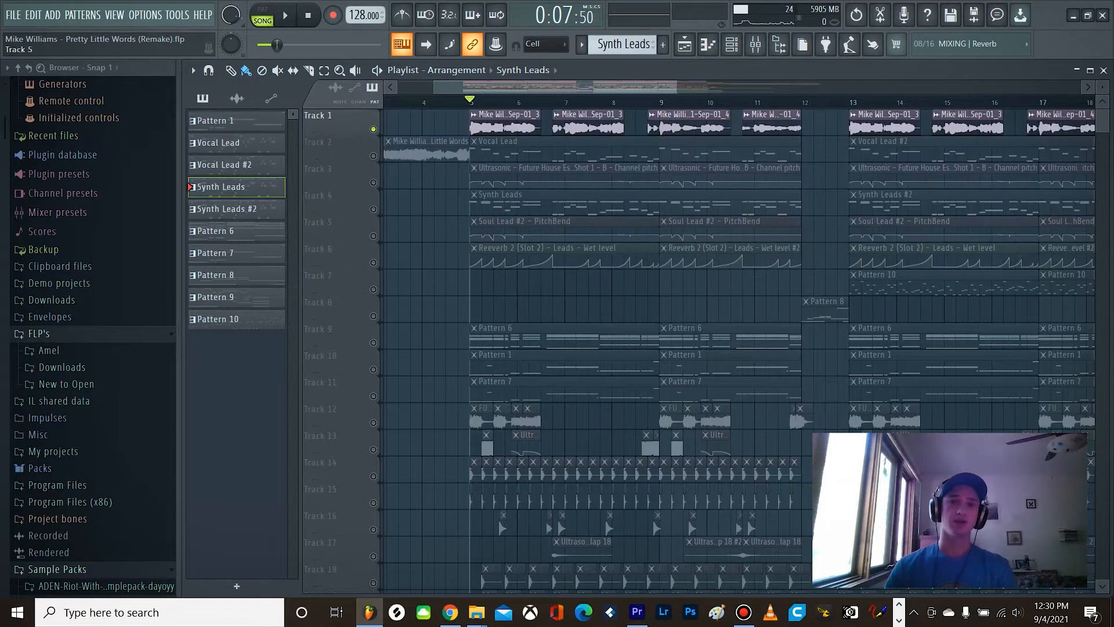
left_click(373, 209)
left_click(373, 236)
left_click(374, 263)
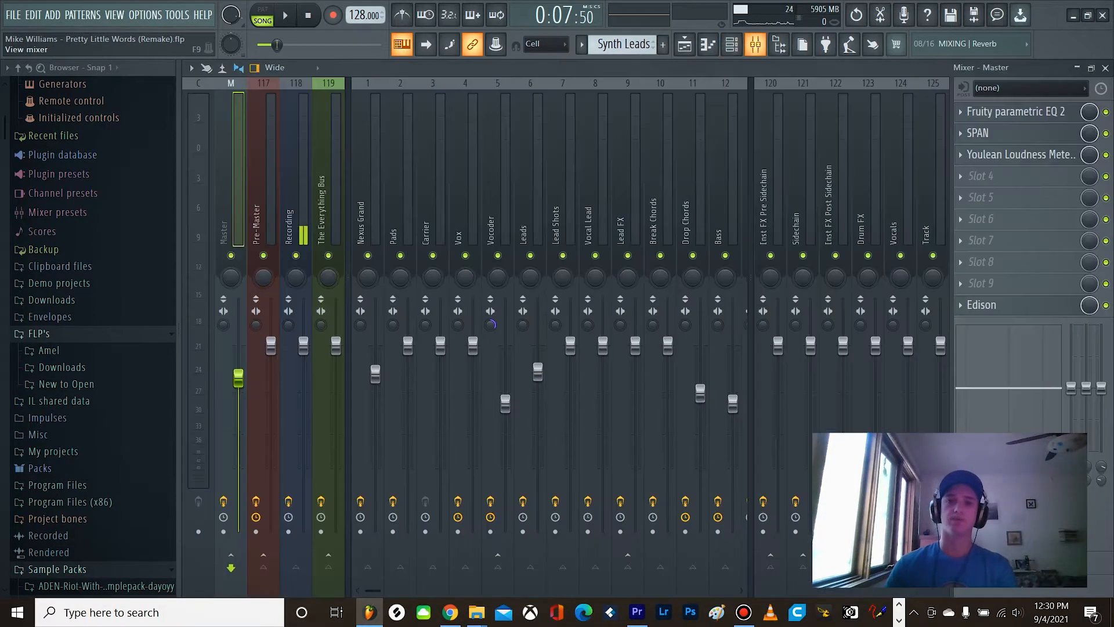
Audition the vocoder in the mixer with the Leads track muted and the Vocoder track selected
left_click(756, 45)
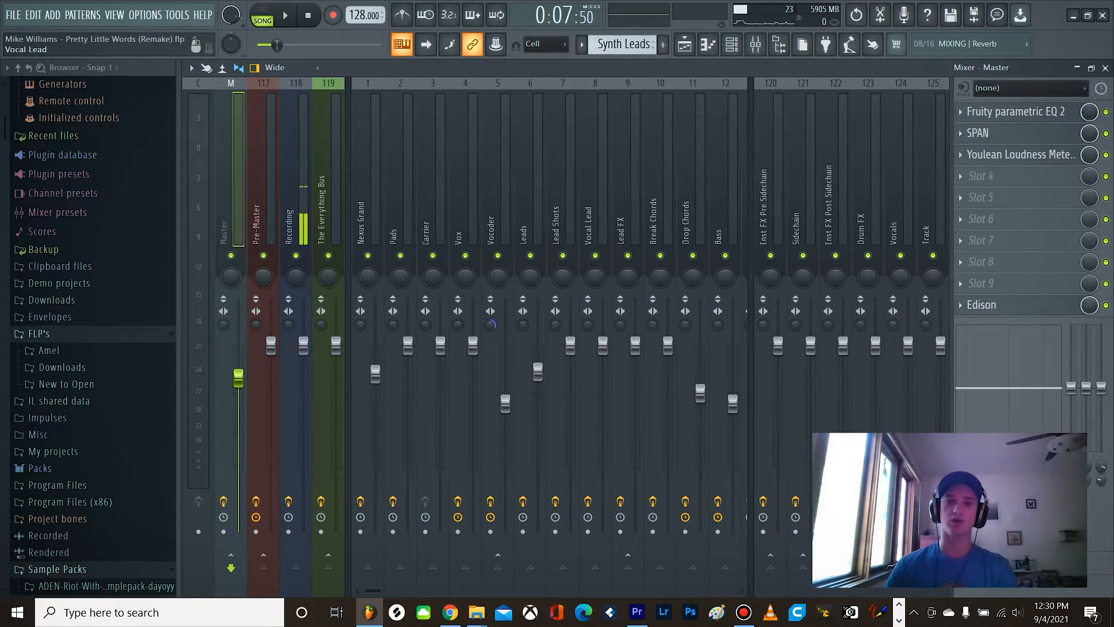
scroll(548, 336, "down", 2)
scroll(548, 336, "up", 2)
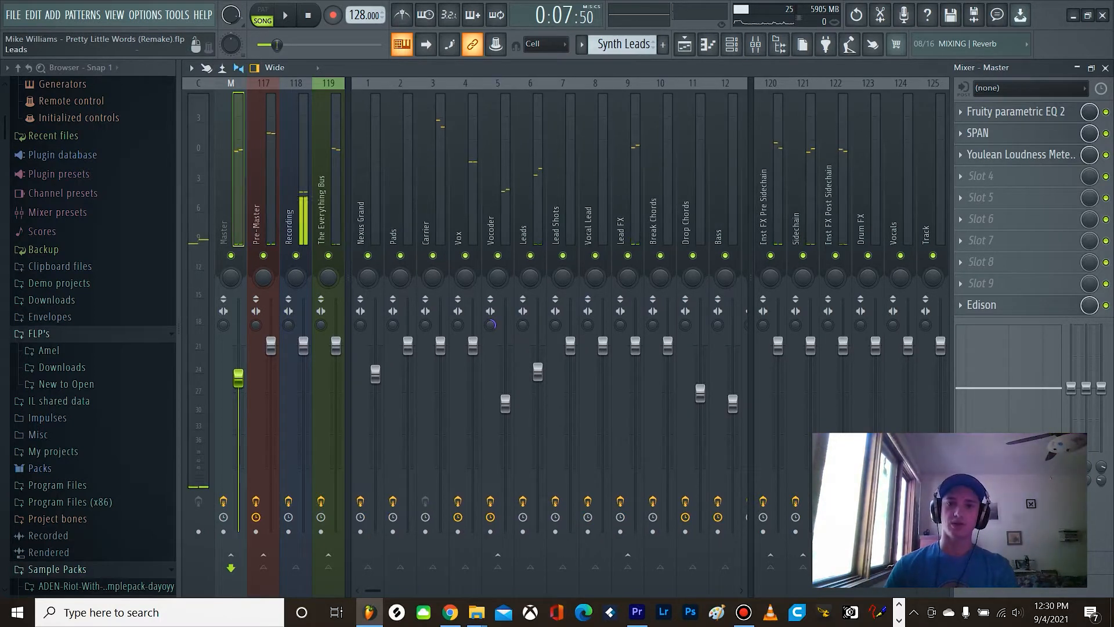
key("space")
left_click(530, 256)
left_click(498, 221)
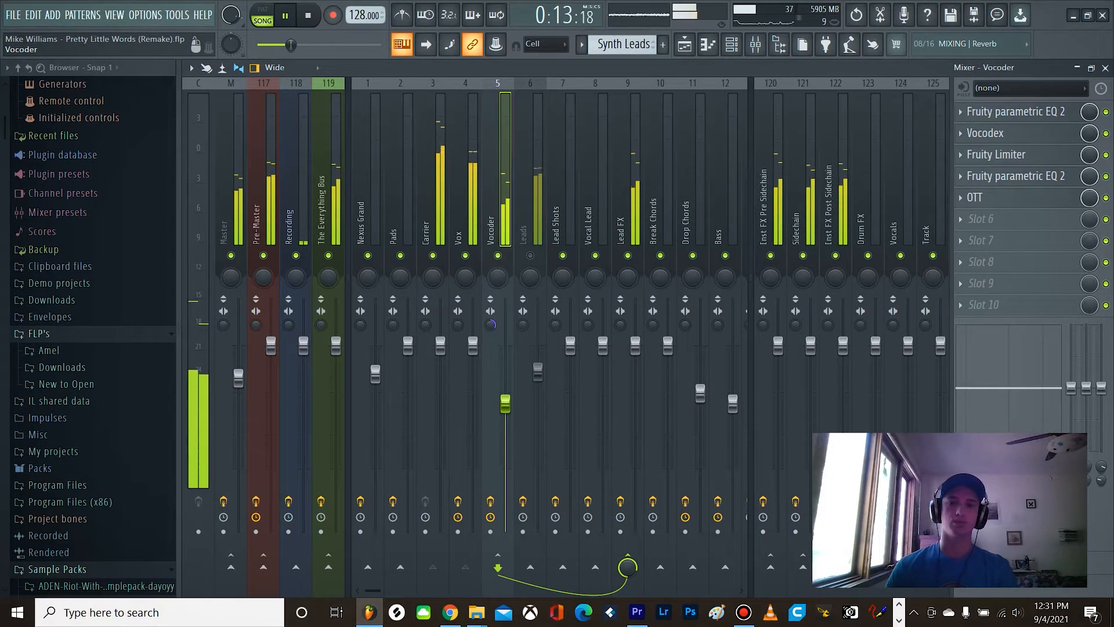
key("space")
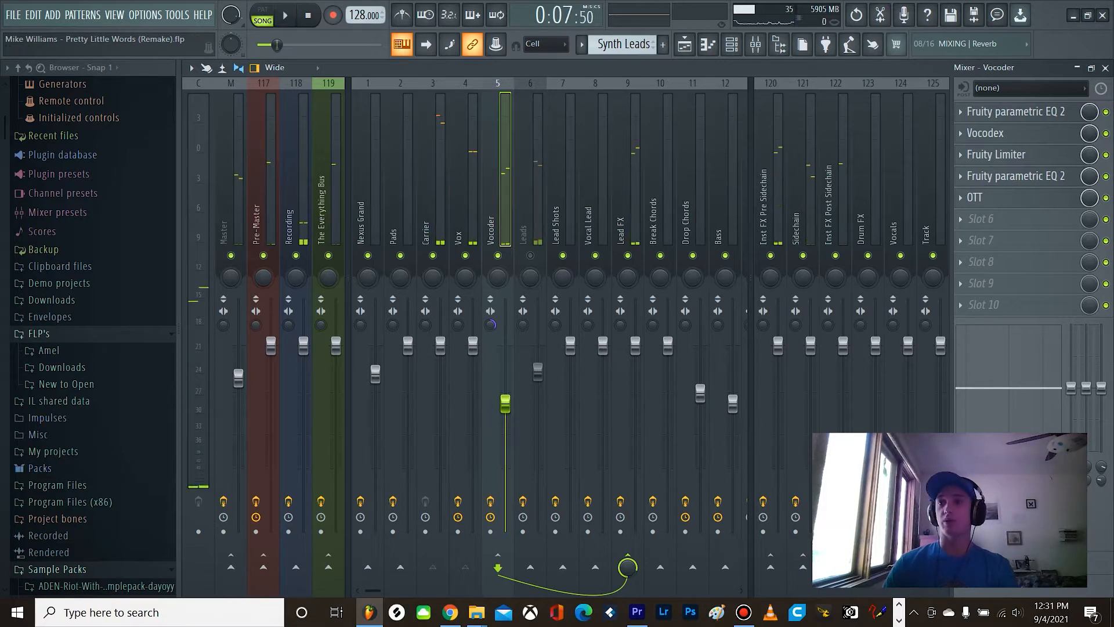
Unmute the Leads mixer track and return to the playlist
right_click(530, 256)
right_click(530, 255)
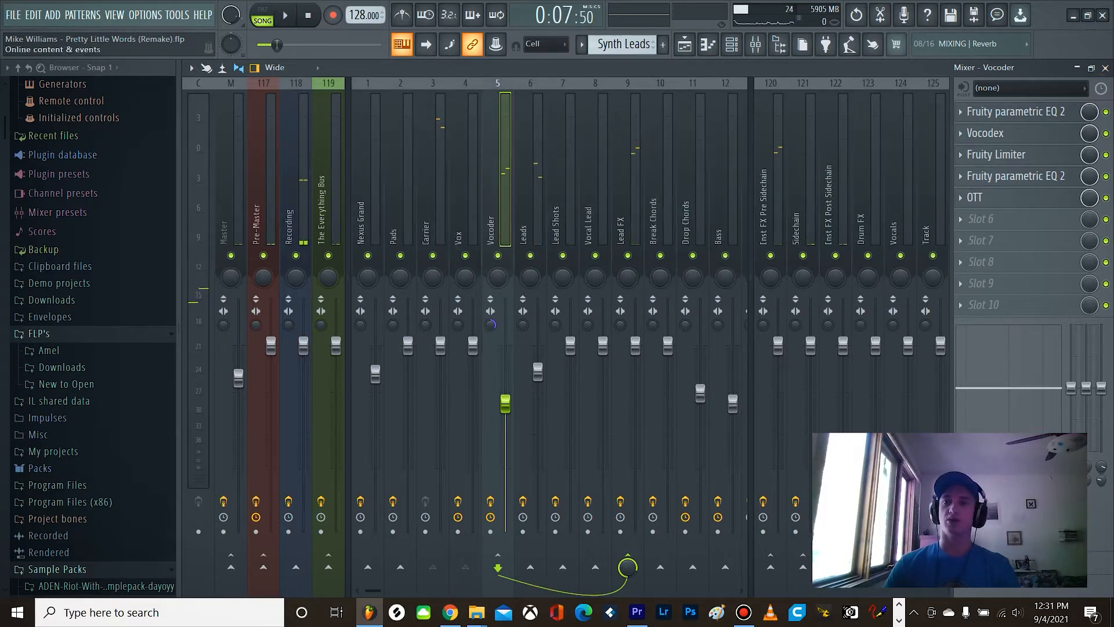
left_click(1105, 67)
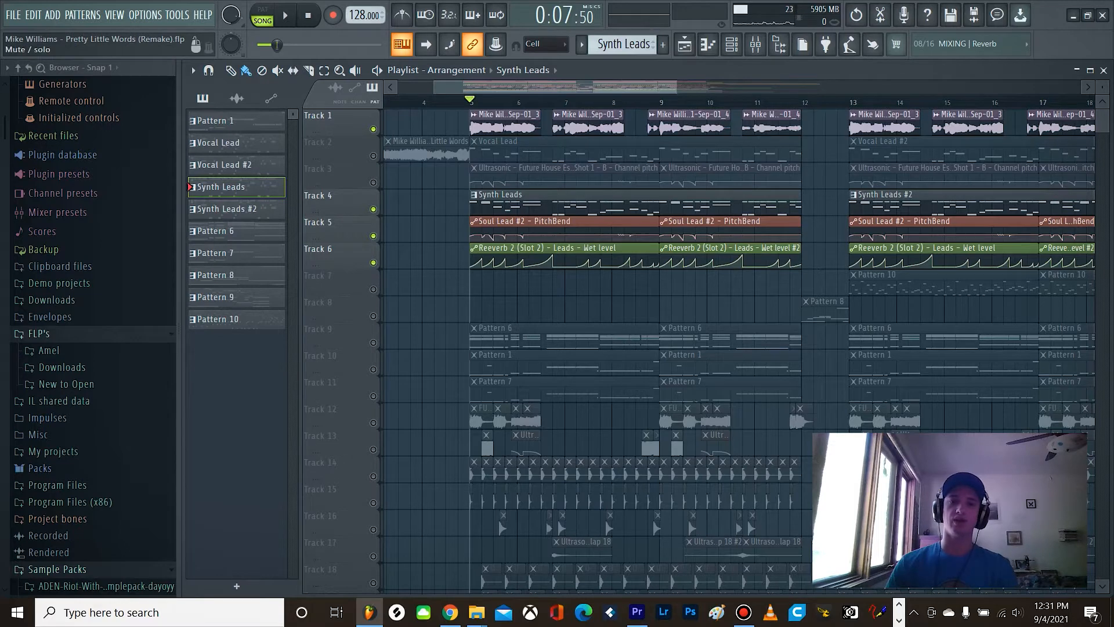
Solo track 9, select Pattern 6 and play its chords
scroll(394, 209, "down", 4)
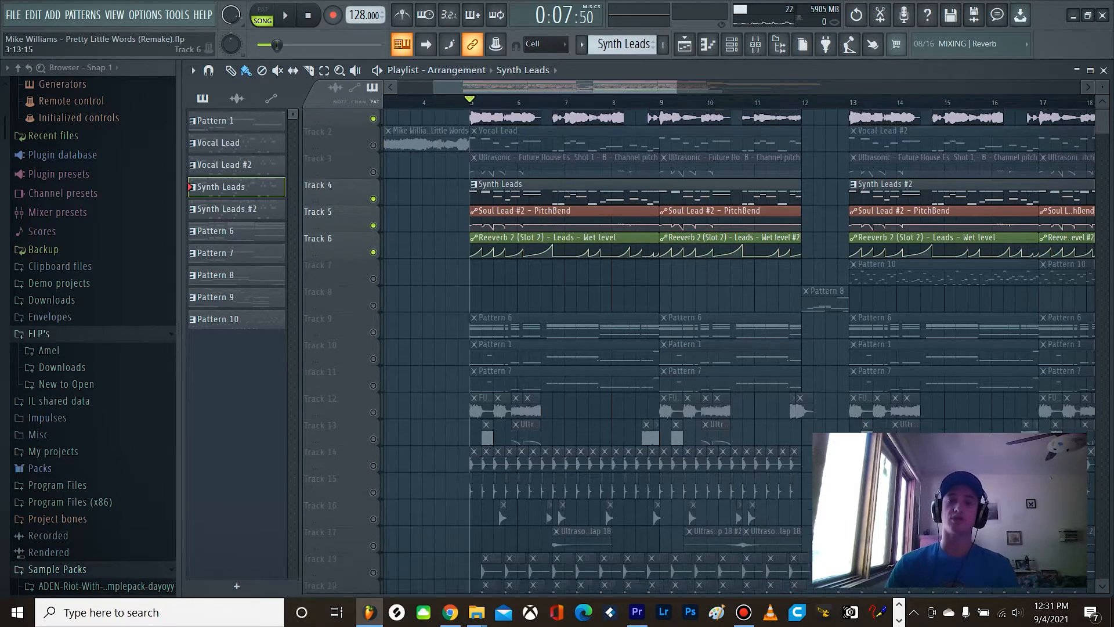
right_click(373, 236)
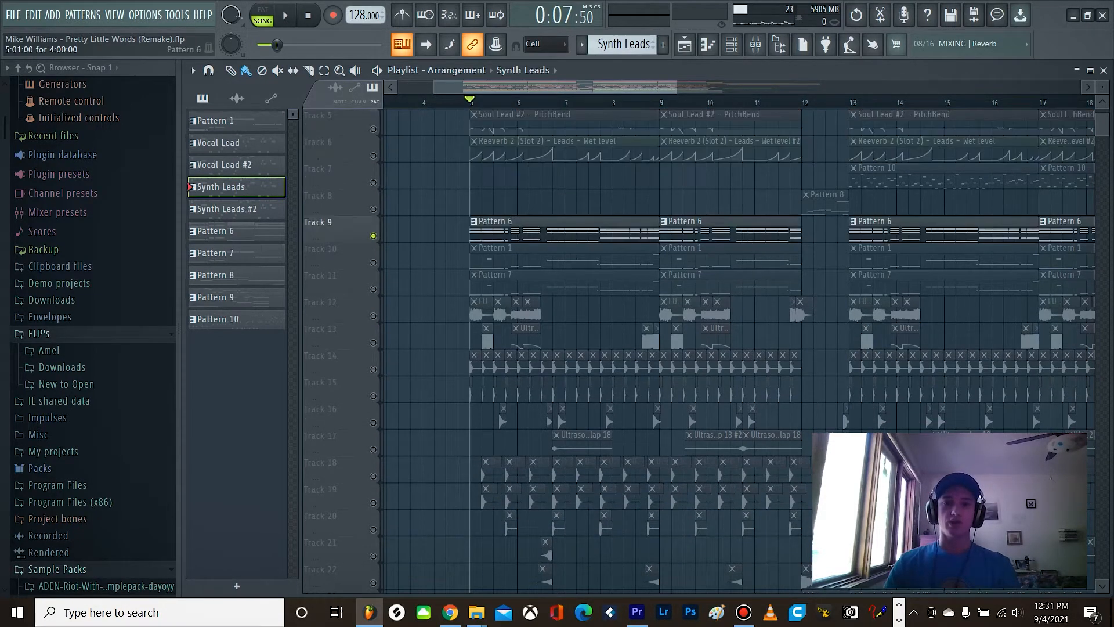
left_click(505, 231)
key("space")
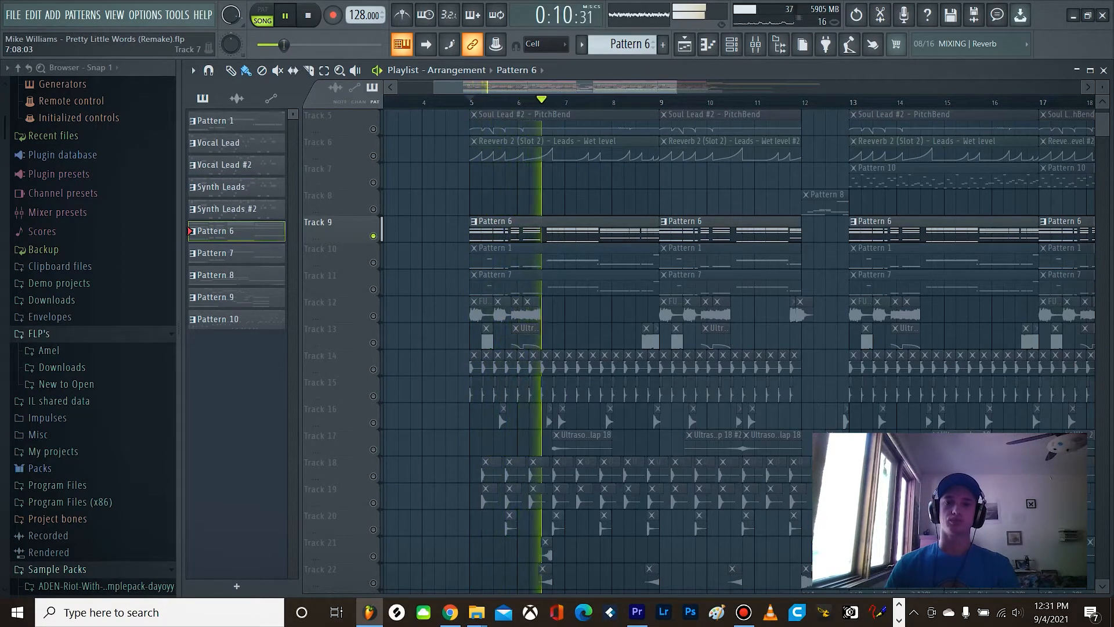
key("space")
Show Pattern 6's channels and isolate Nexus Grand #2 by muting BKS - Saw Chords, BKS - WN Chords and GRX - GRX Saw
key("F6")
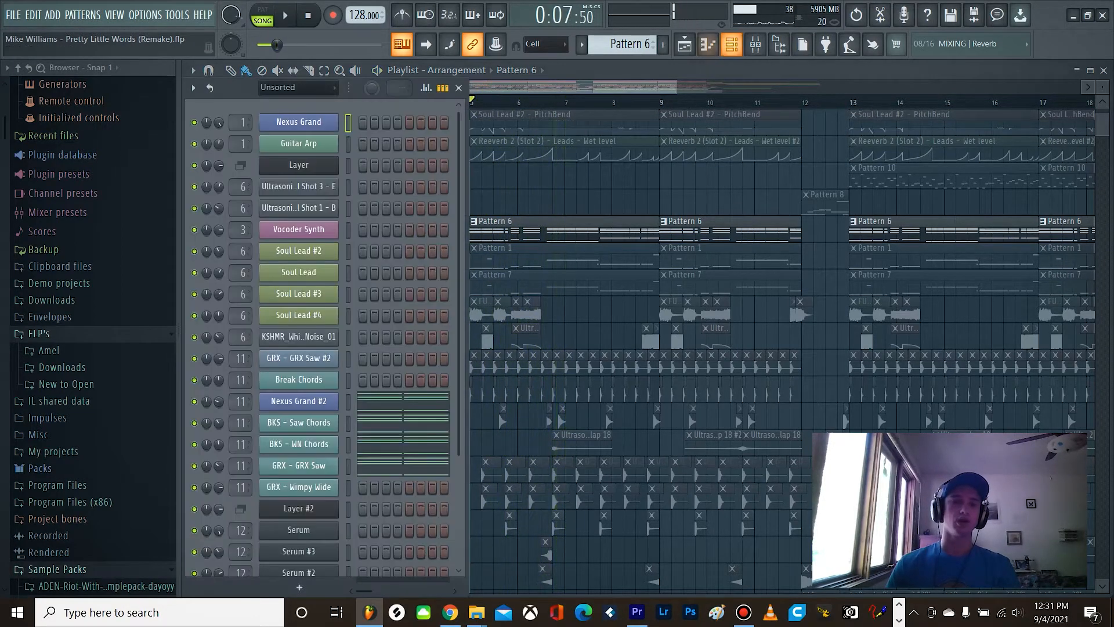
scroll(319, 337, "down", 2)
scroll(241, 336, "down", 2)
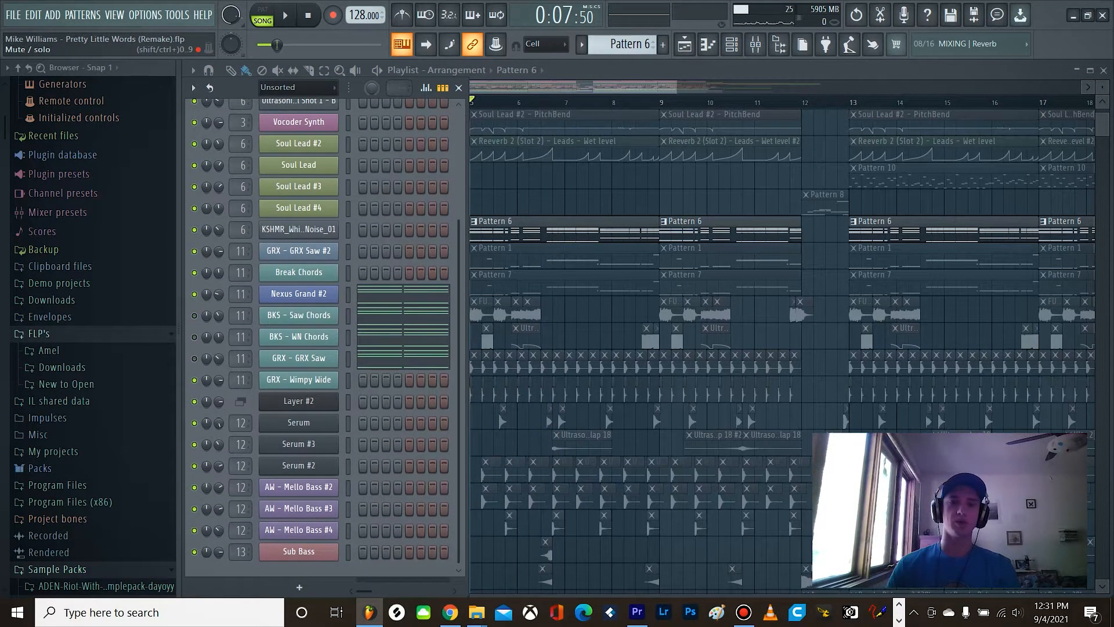
Audition the Pattern 6 chord channels in isolation, starting with Nexus Grand #2 and moving on to BKS - WN Chords
key("space")
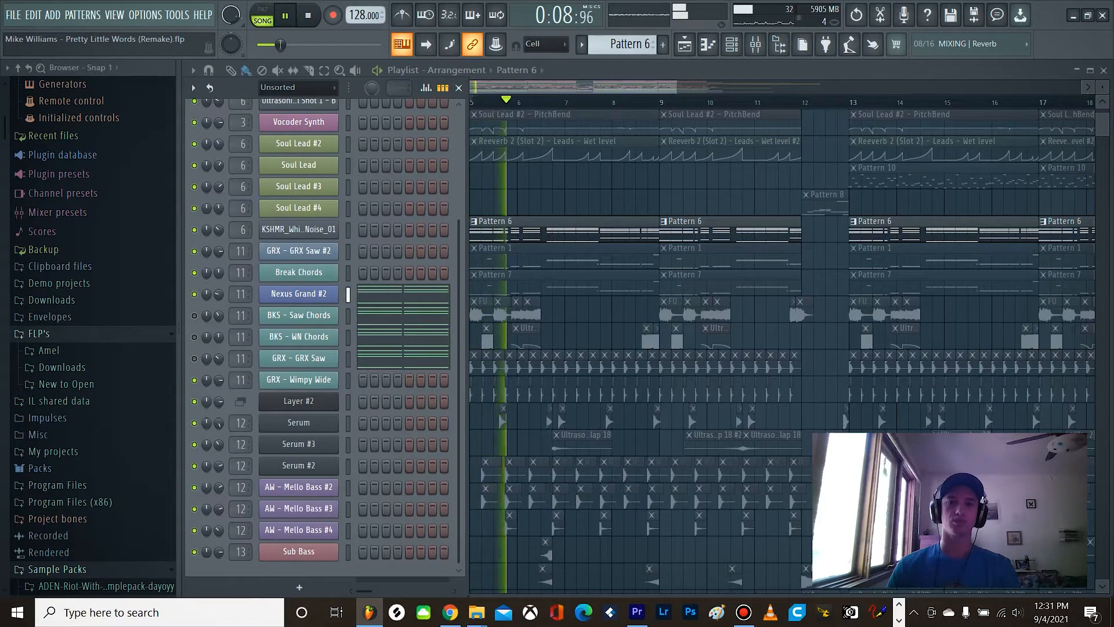
key("space")
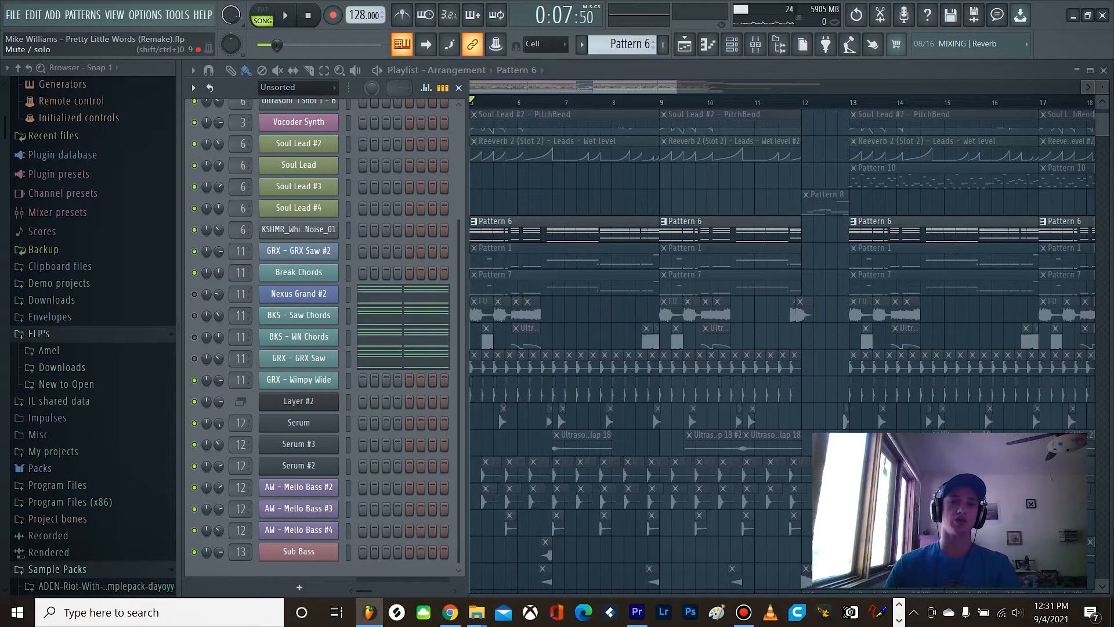
key("space")
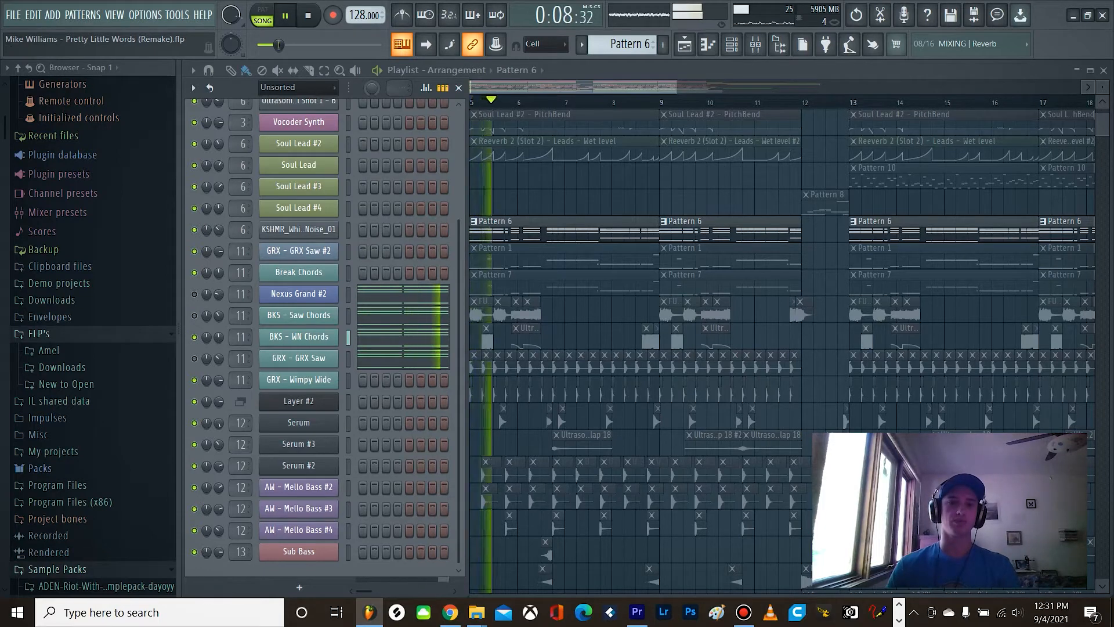
key("space")
key("space")
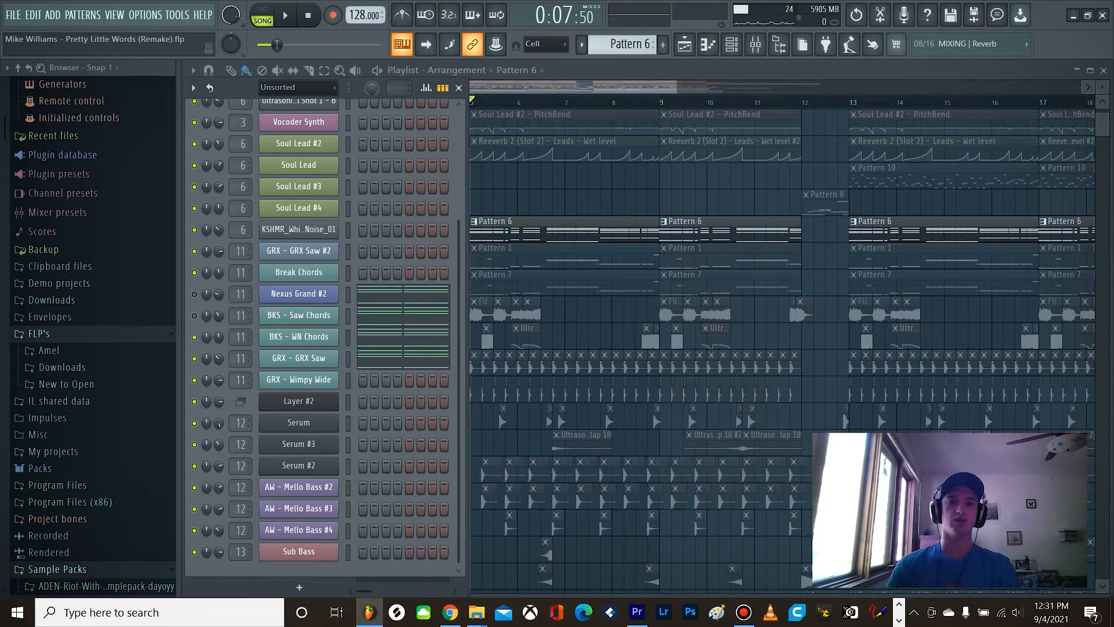
Close the channel rack and play Pattern 6 with its chord layers together in the playlist
key("F6")
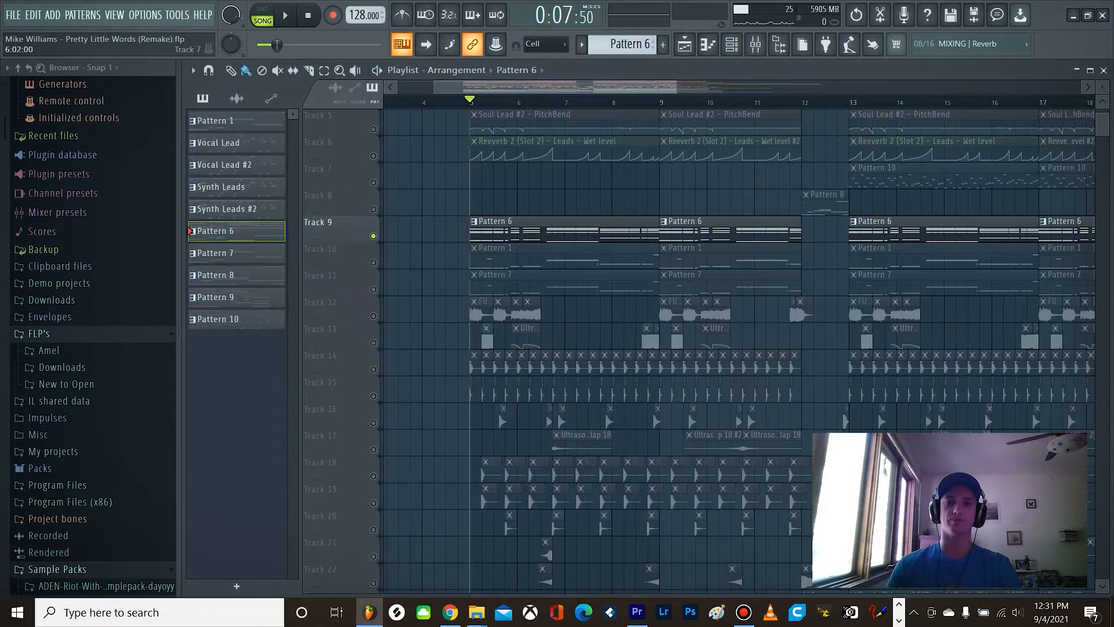
key("space")
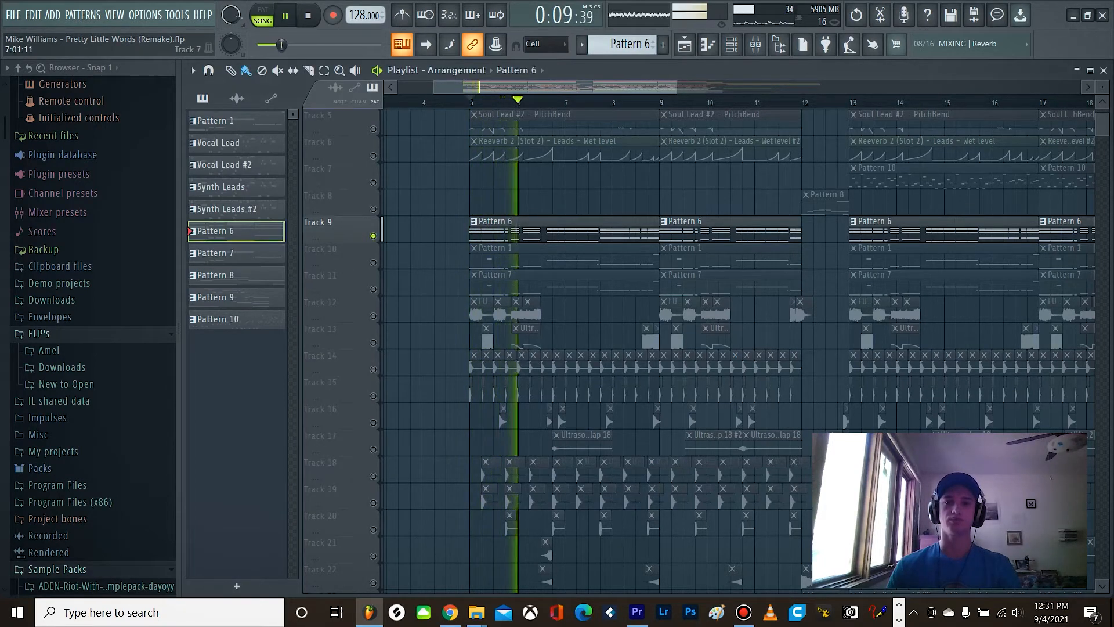
key("space")
Select the Drop Chords mixer track and examine its Fruity Fast Dist effect while briefly playing the chords
left_click(755, 44)
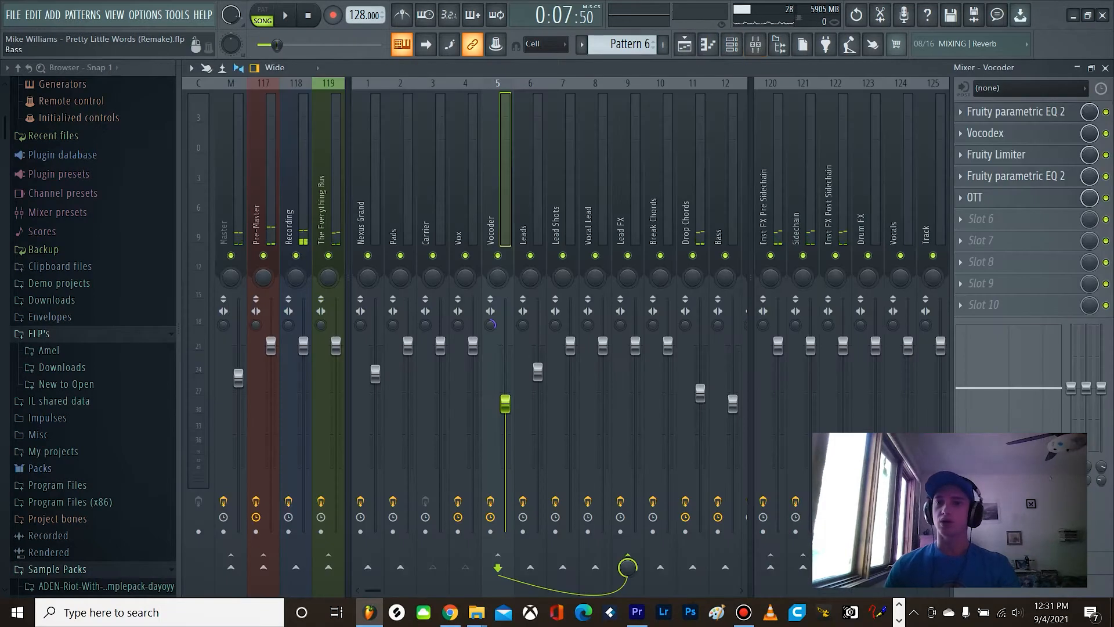
scroll(530, 192, "down", 3)
left_click(595, 191)
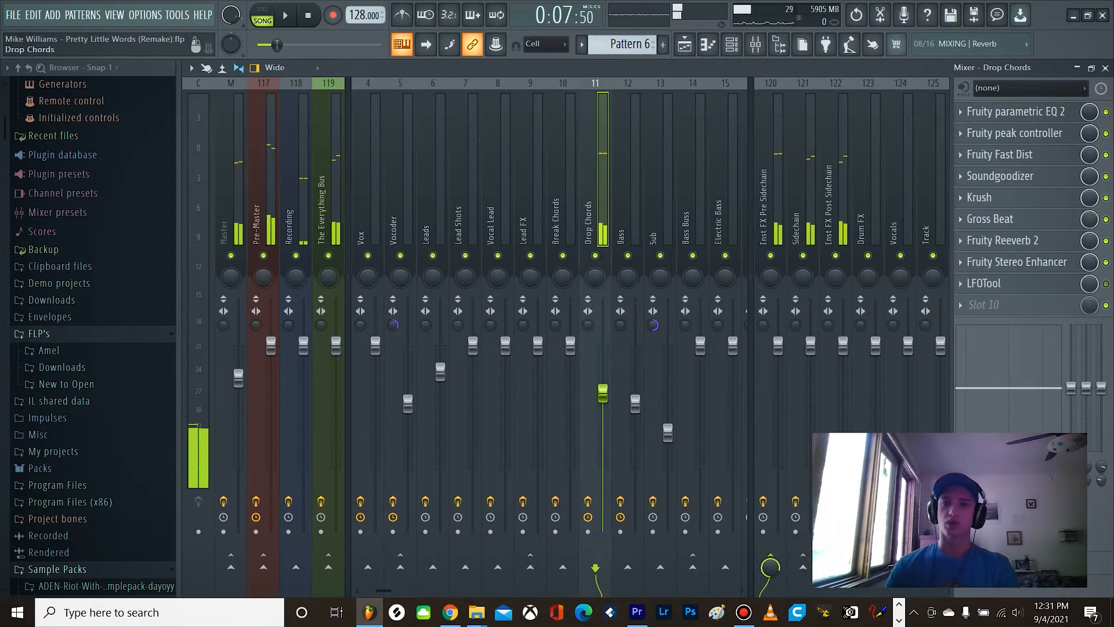
left_click(1000, 154)
key("space")
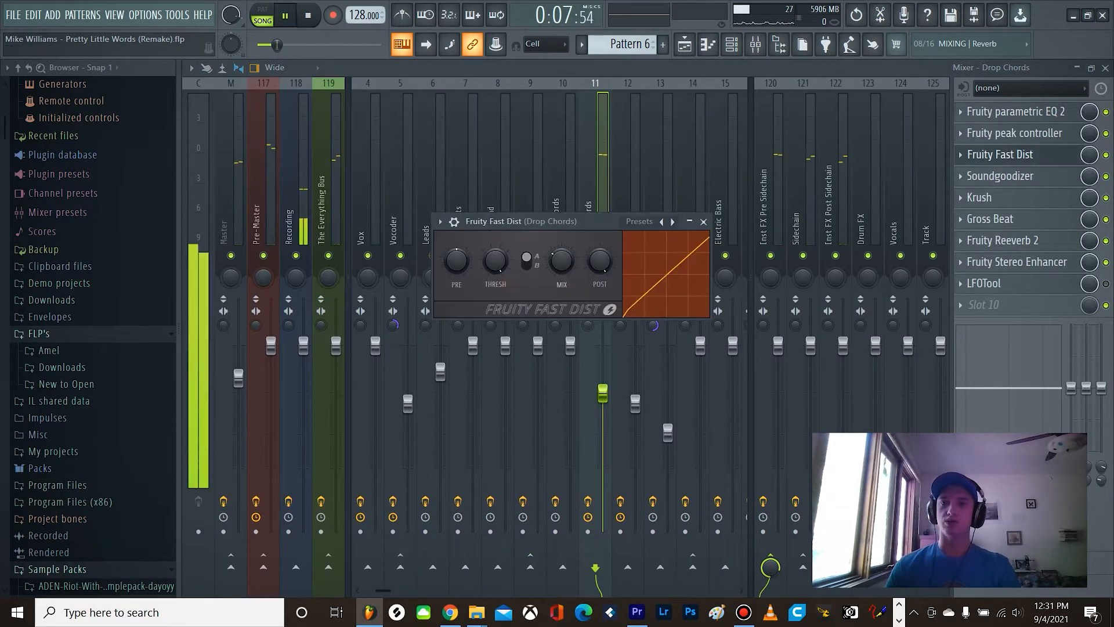
key("space")
key("Escape")
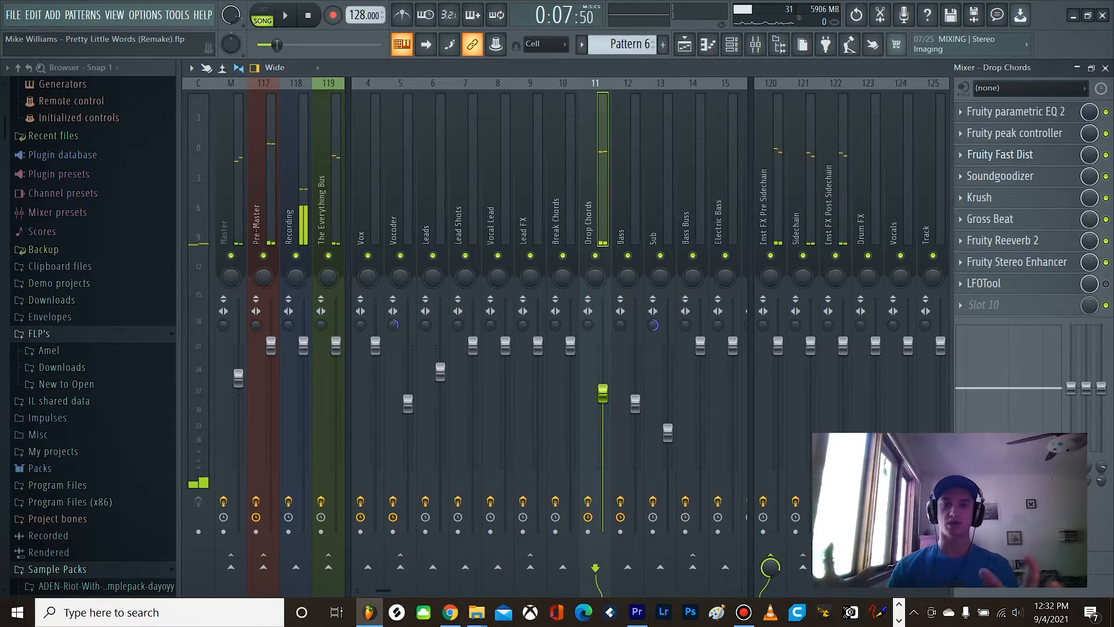
Review the Drop Chords effect chain once more, return to the playlist and play Pattern 1 with track 10 soloed
left_click(1106, 68)
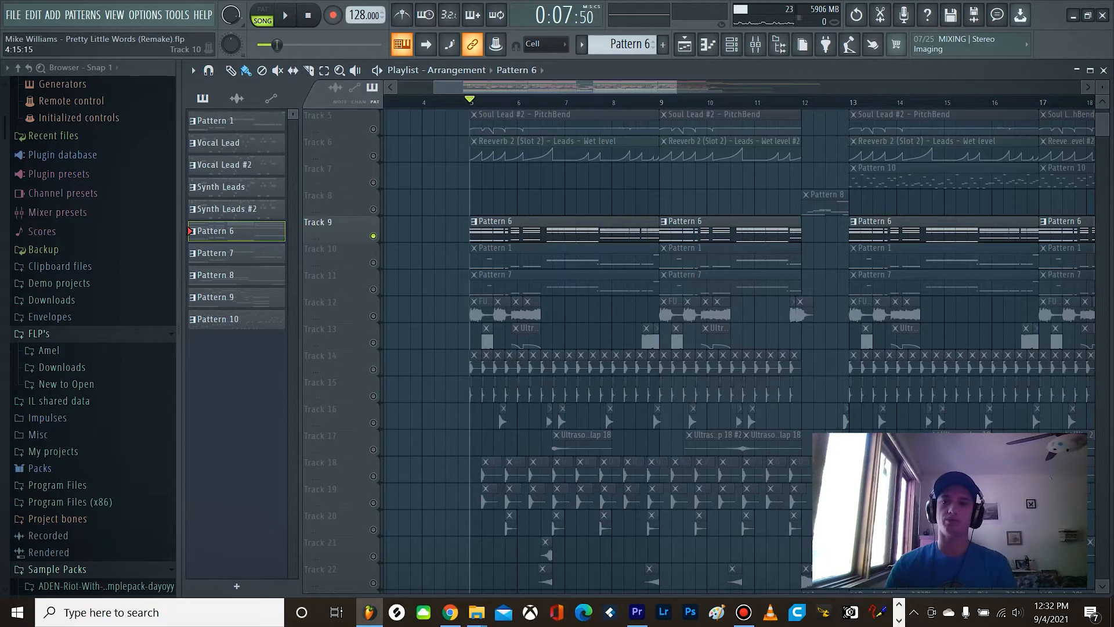
left_click(755, 44)
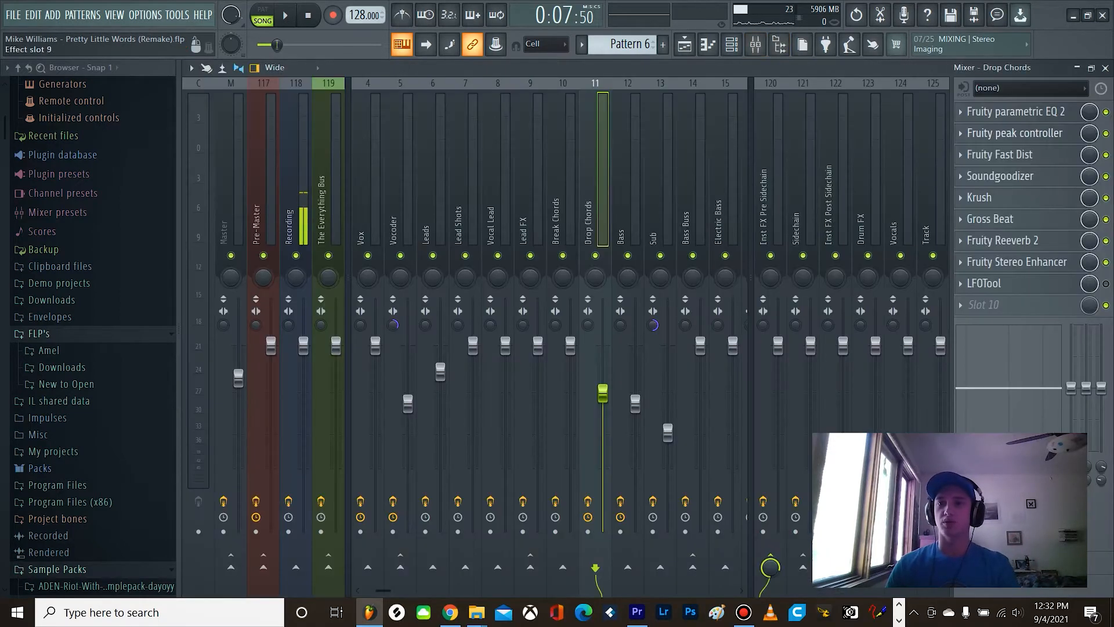
left_click(1106, 67)
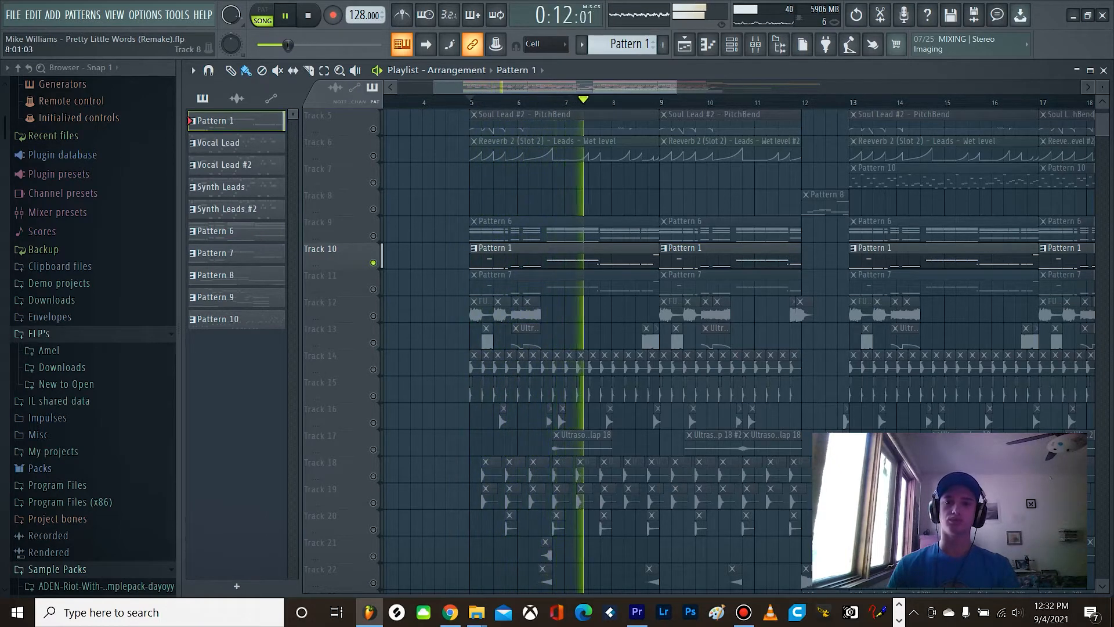
key("space")
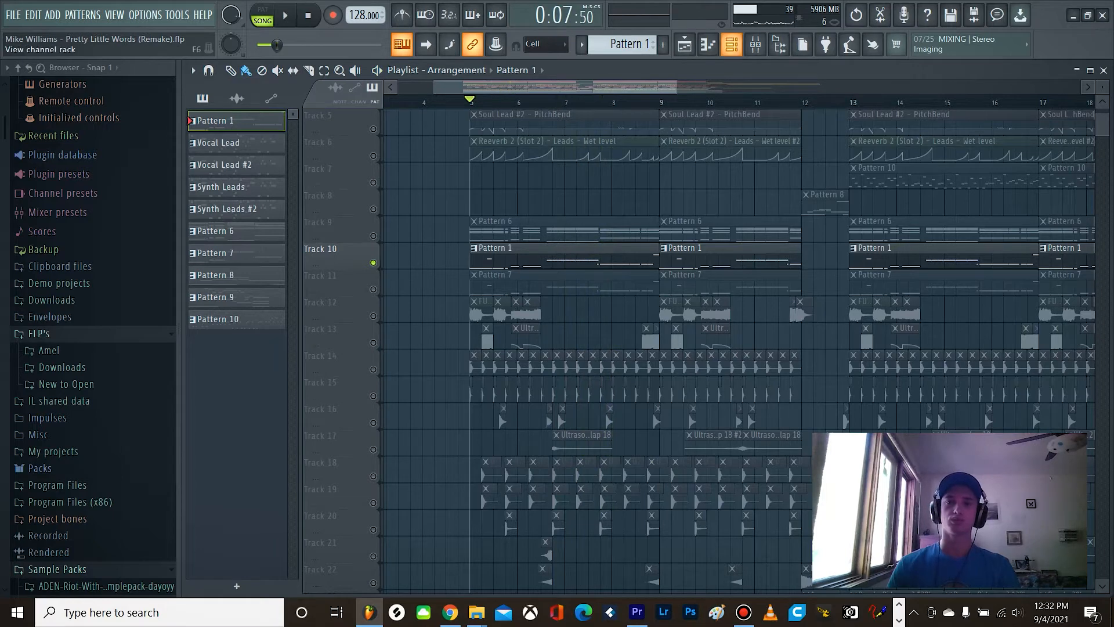
Isolate the Serum channel of Pattern 1 by muting the other bass layers, then audition it and inspect its synth settings
left_click(731, 44)
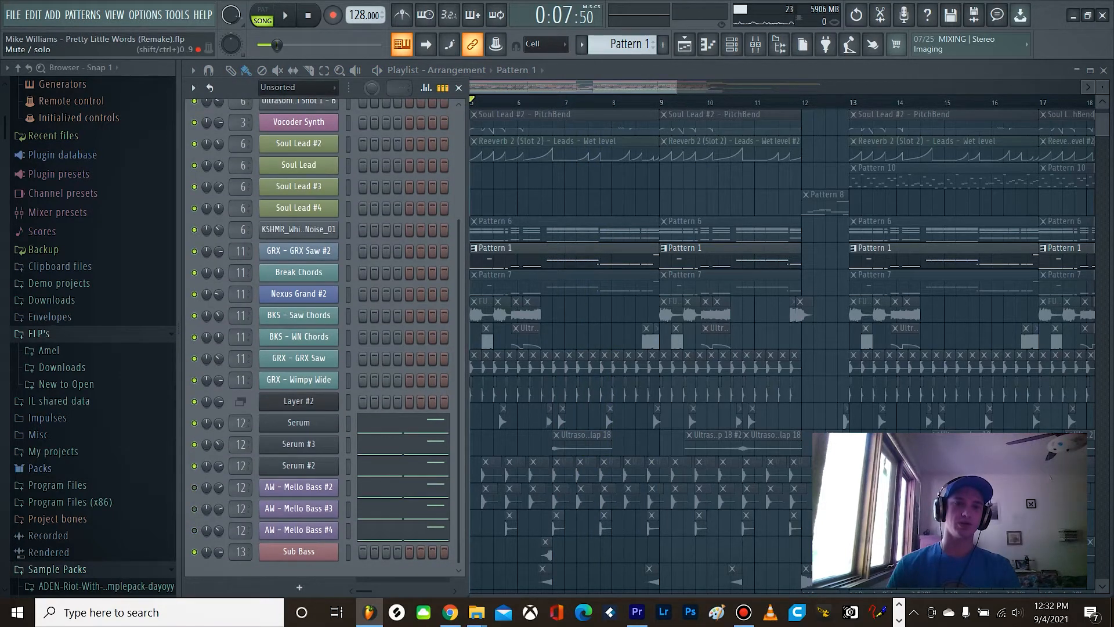
key("space")
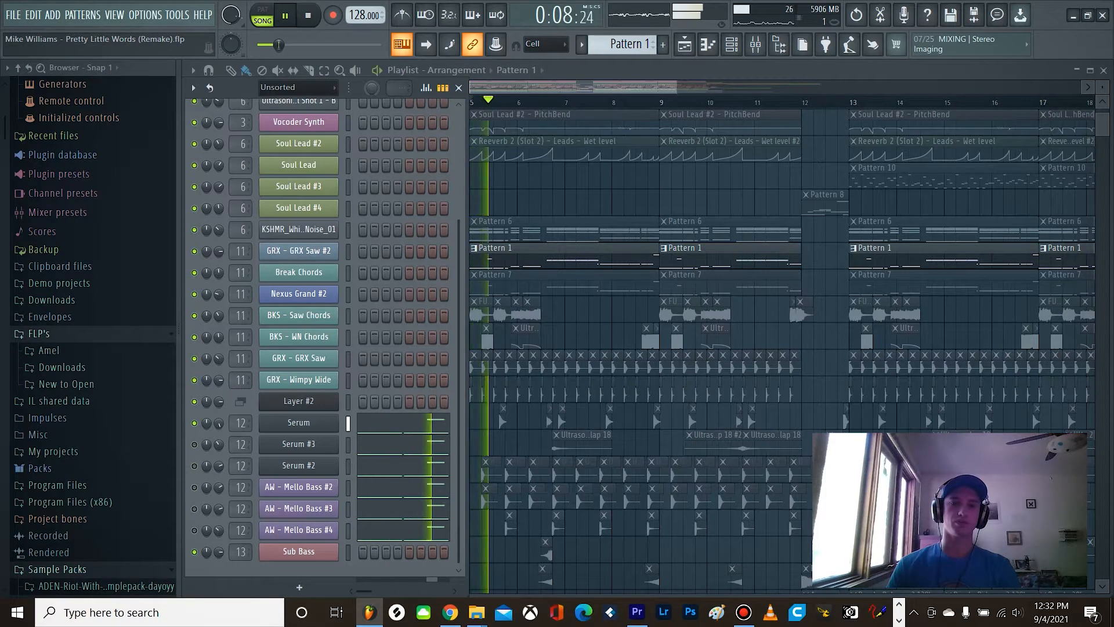
key("space")
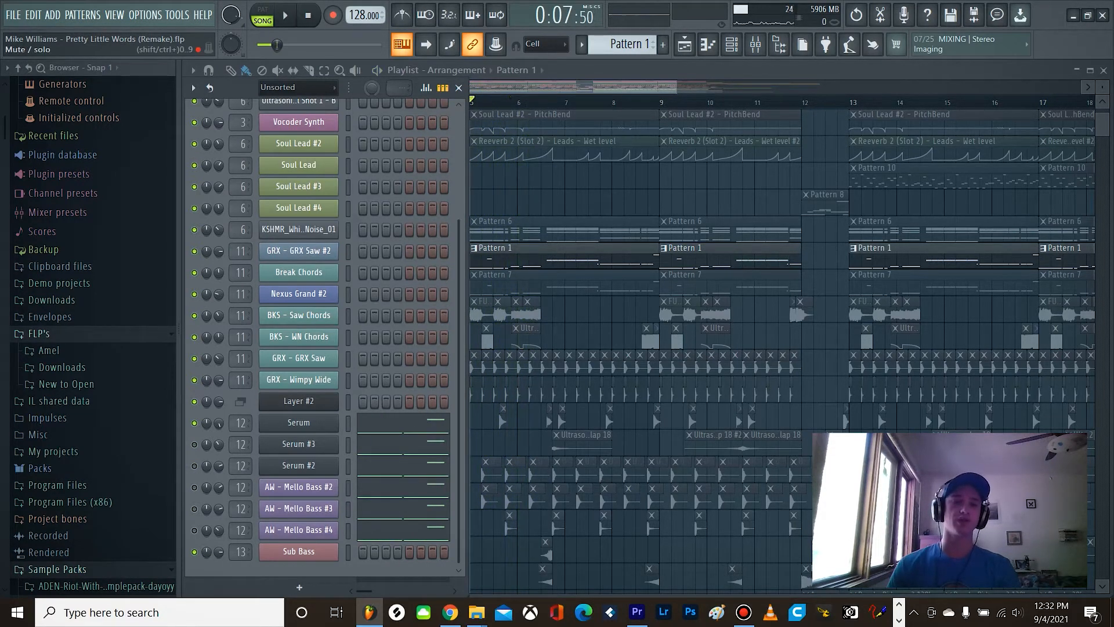
left_click(299, 422)
key("space")
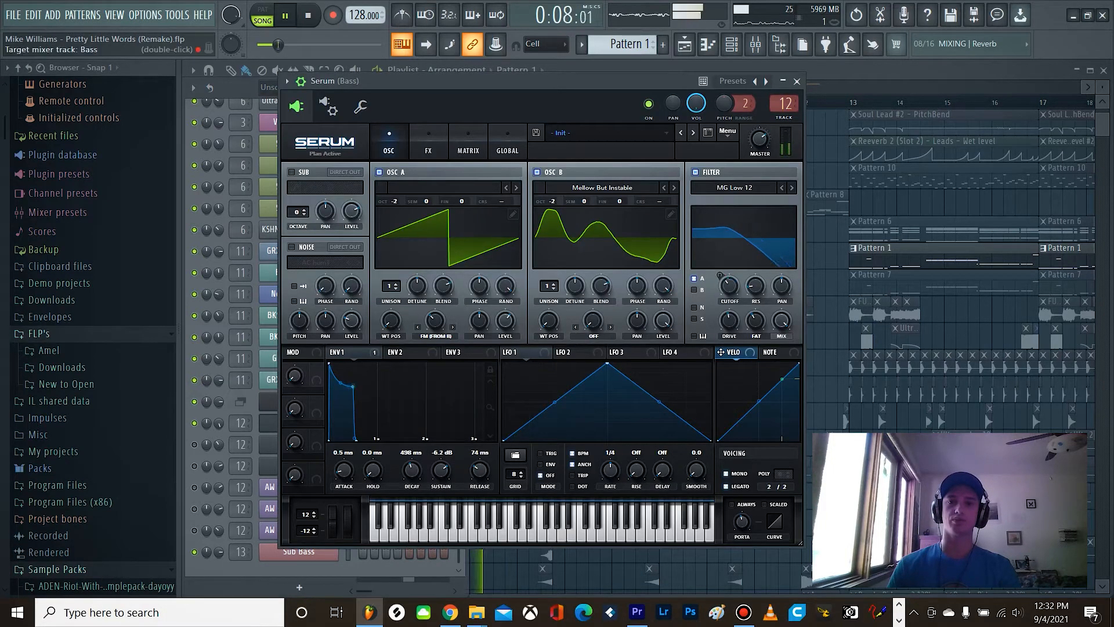
left_click(797, 81)
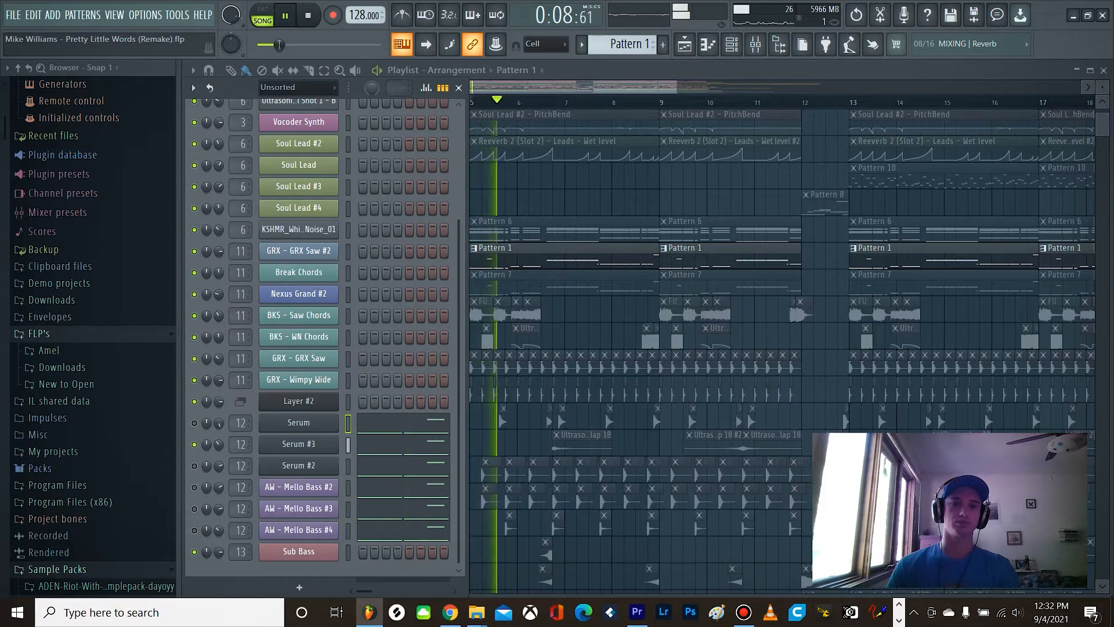
Audition the isolated Serum #3 bass layer and inspect its synth settings
key("space")
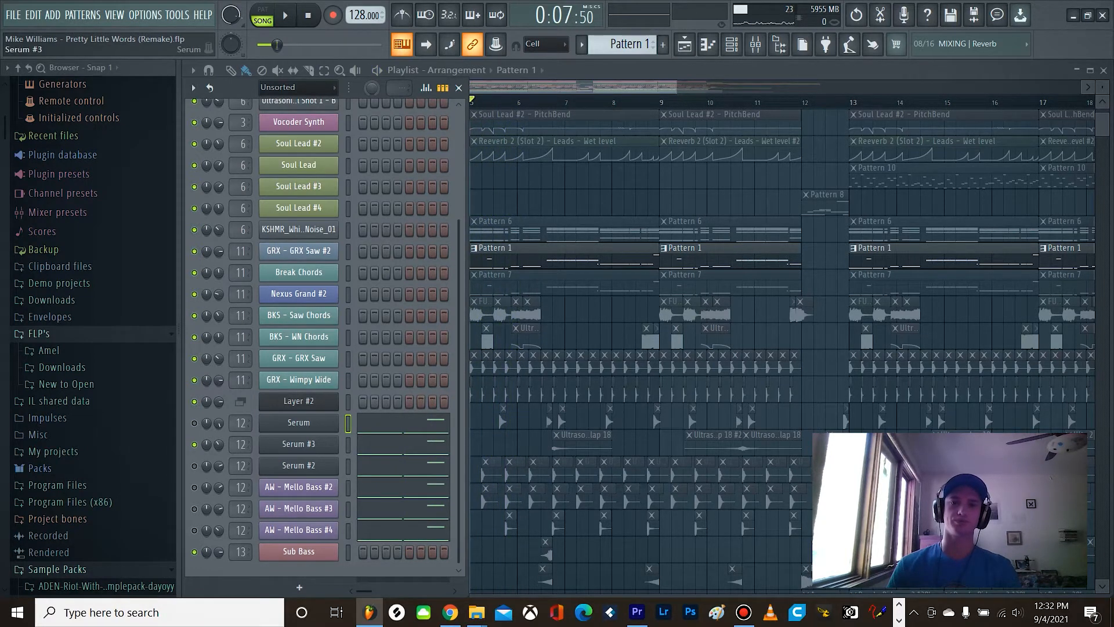
left_click(298, 444)
key("space")
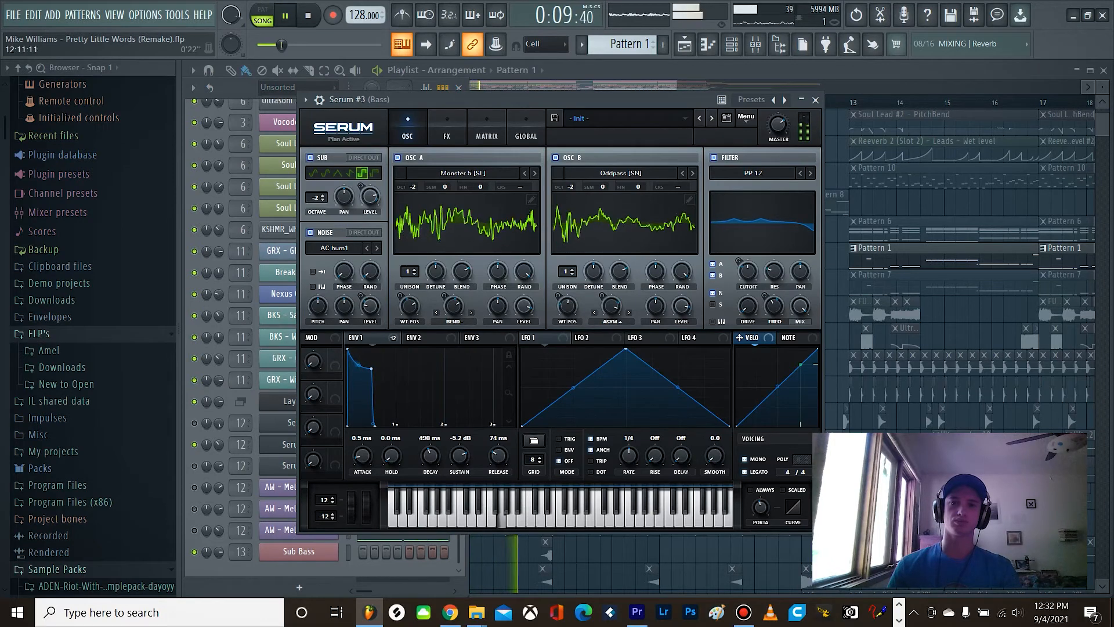
key("space")
key("Escape")
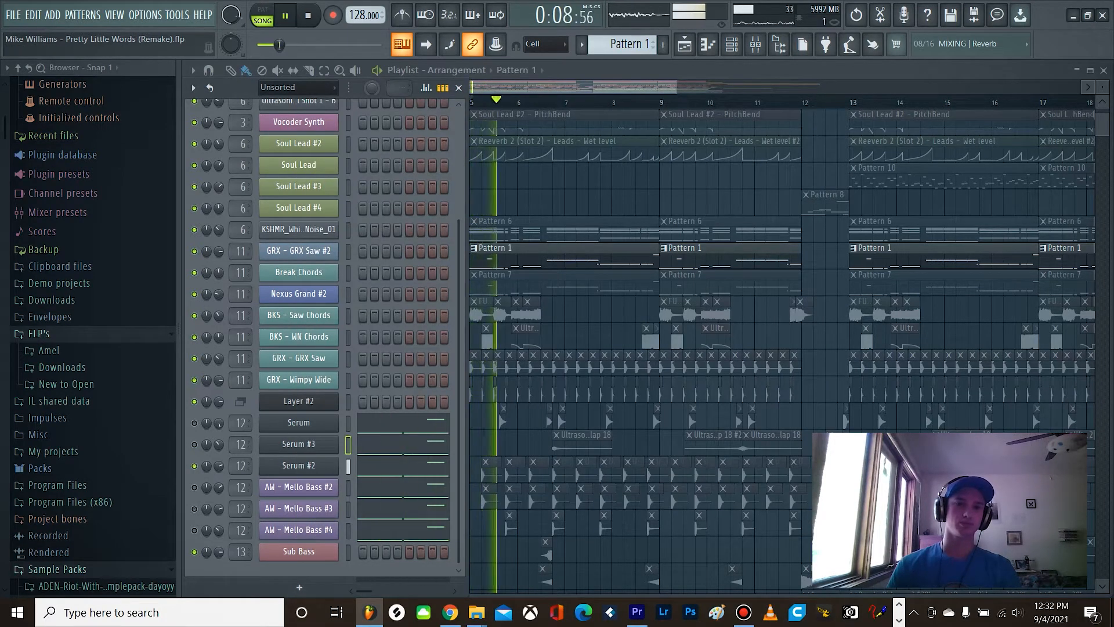
Continue auditioning the remaining Pattern 1 bass layers, beginning with Serum #2 in isolation
key("space")
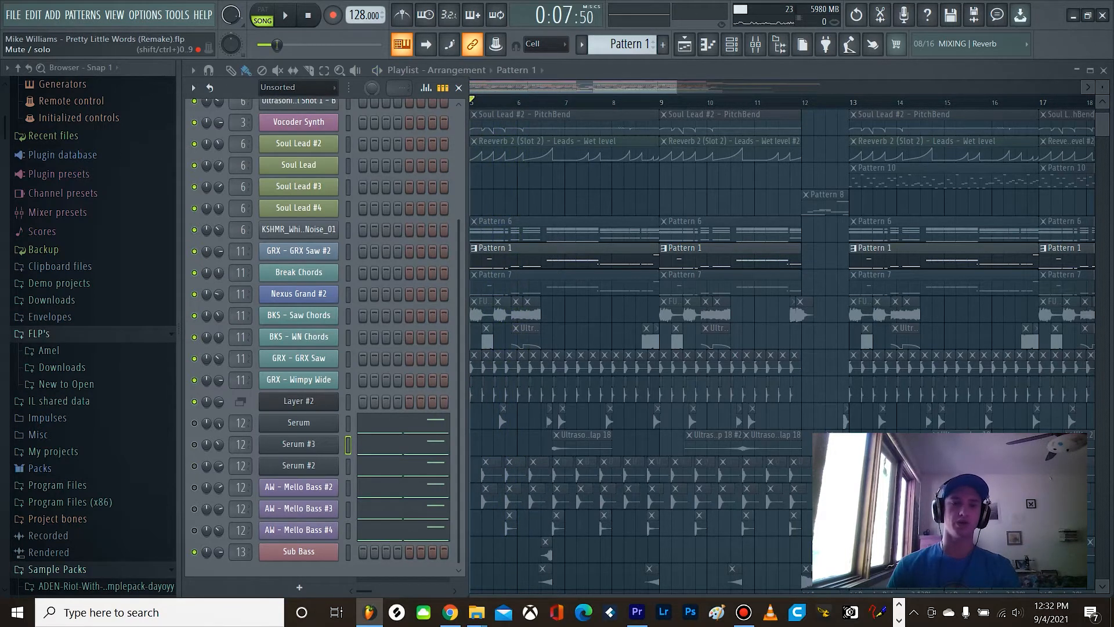
key("space")
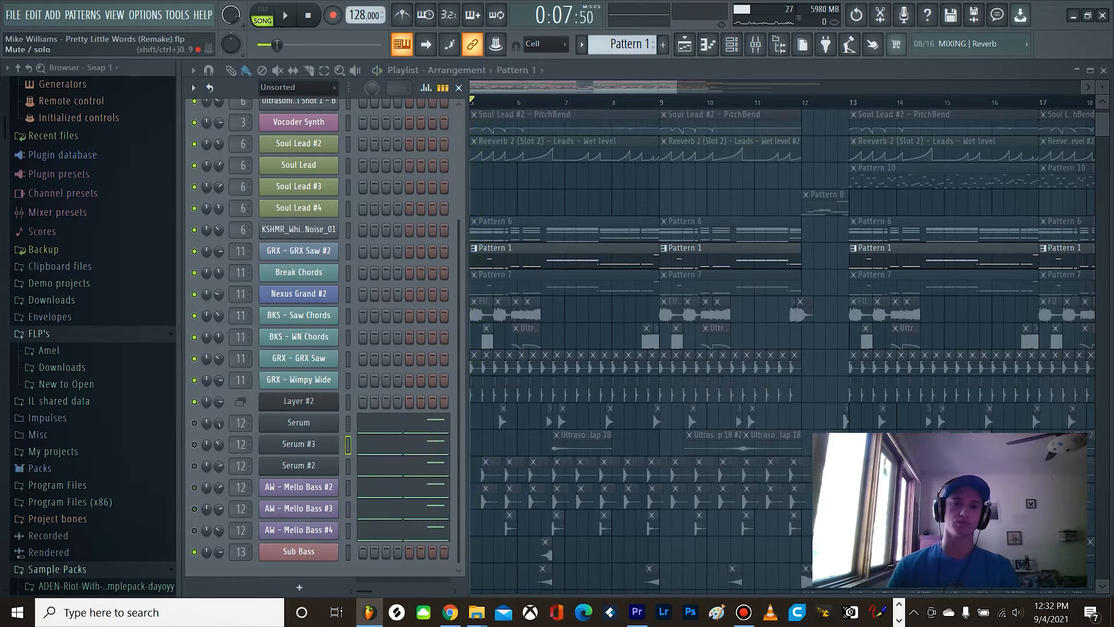
key("space")
Solo and unsolo AW - Mello Bass #2 to reactivate all channels, and close the channel rack
right_click(193, 487)
left_click(214, 375)
right_click(194, 487)
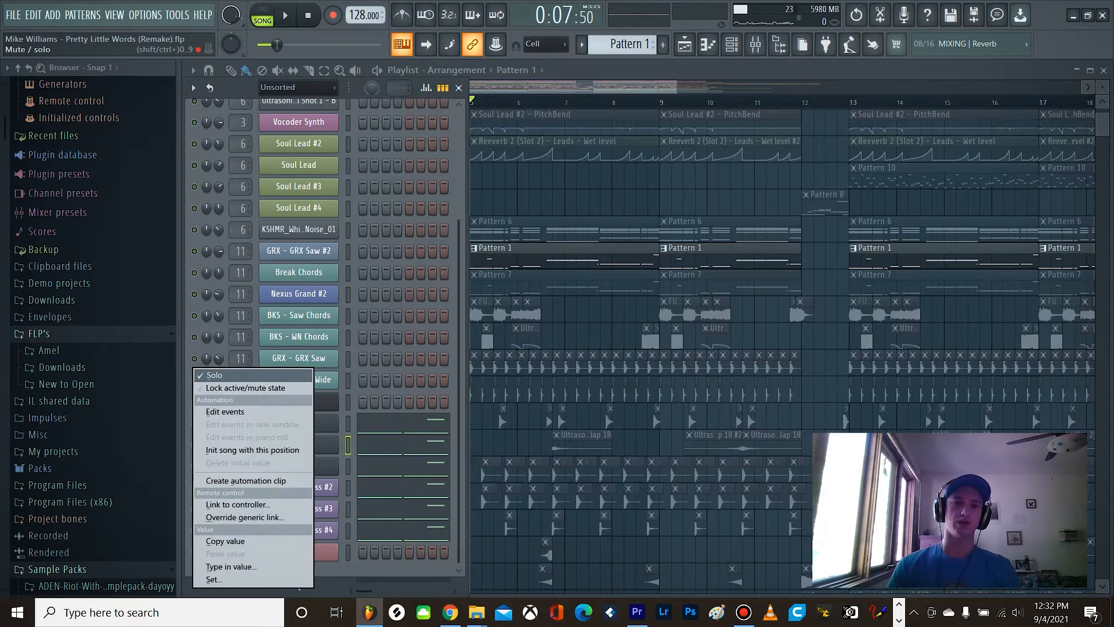
left_click(215, 375)
key("F6")
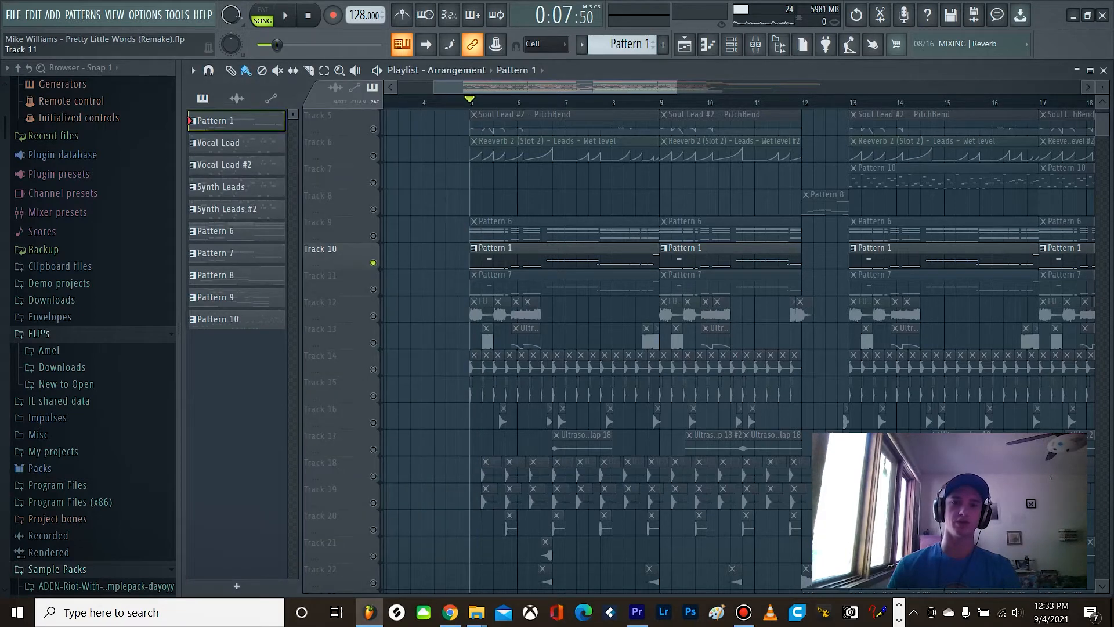
Unmute track 11 and play Pattern 7 together with Pattern 1 on track 10
left_click(373, 289)
key("space")
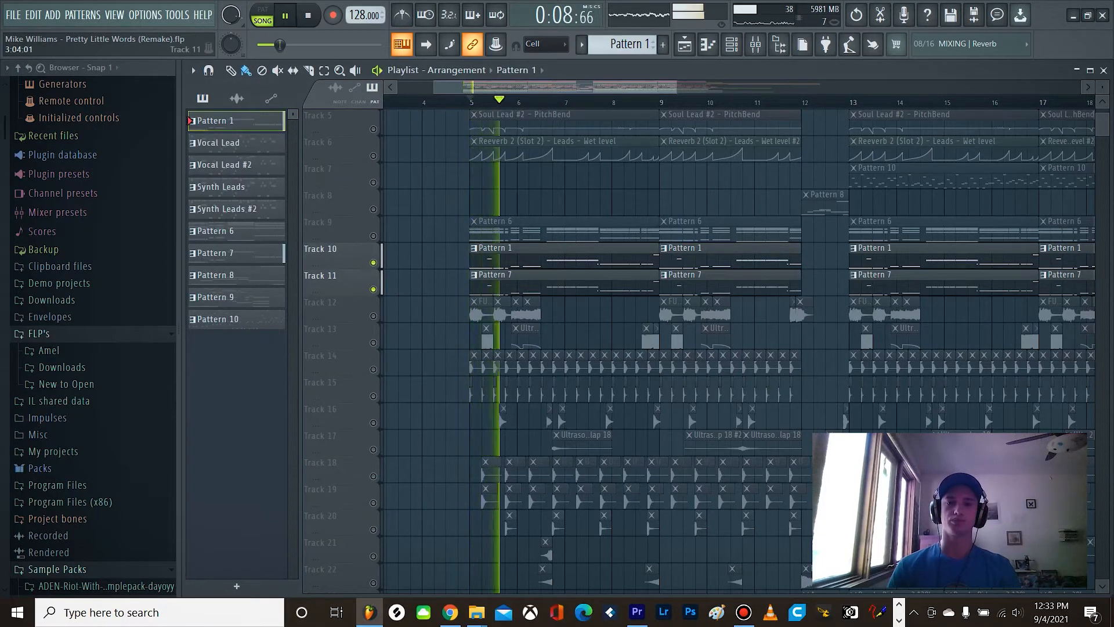
key("space")
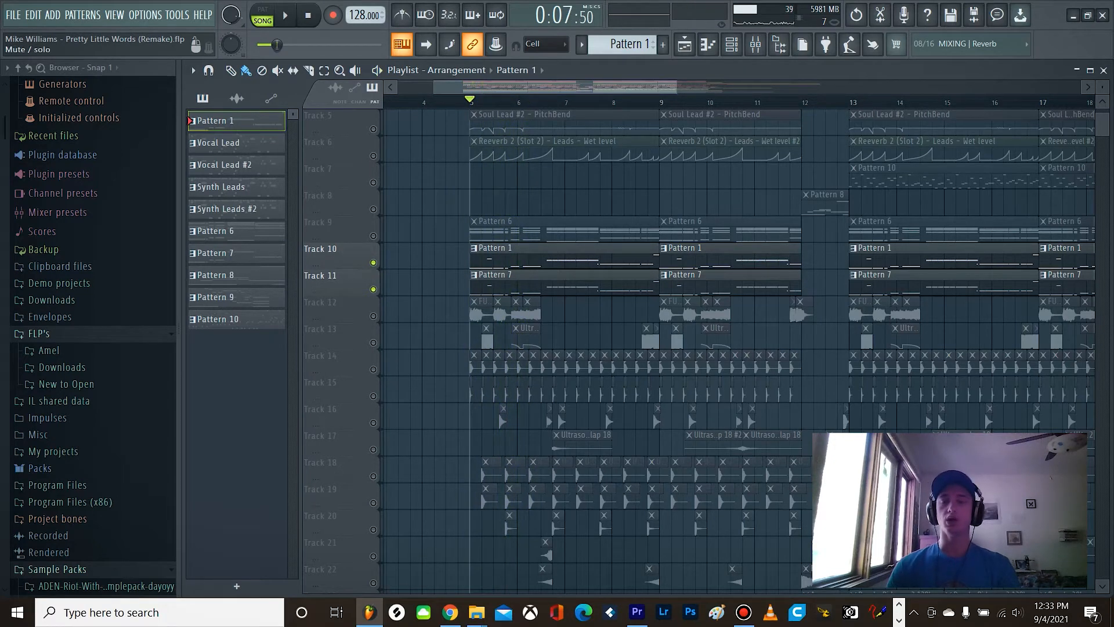
Solo track 12, unmute track 13 and play the audio clips on both tracks
right_click(373, 316)
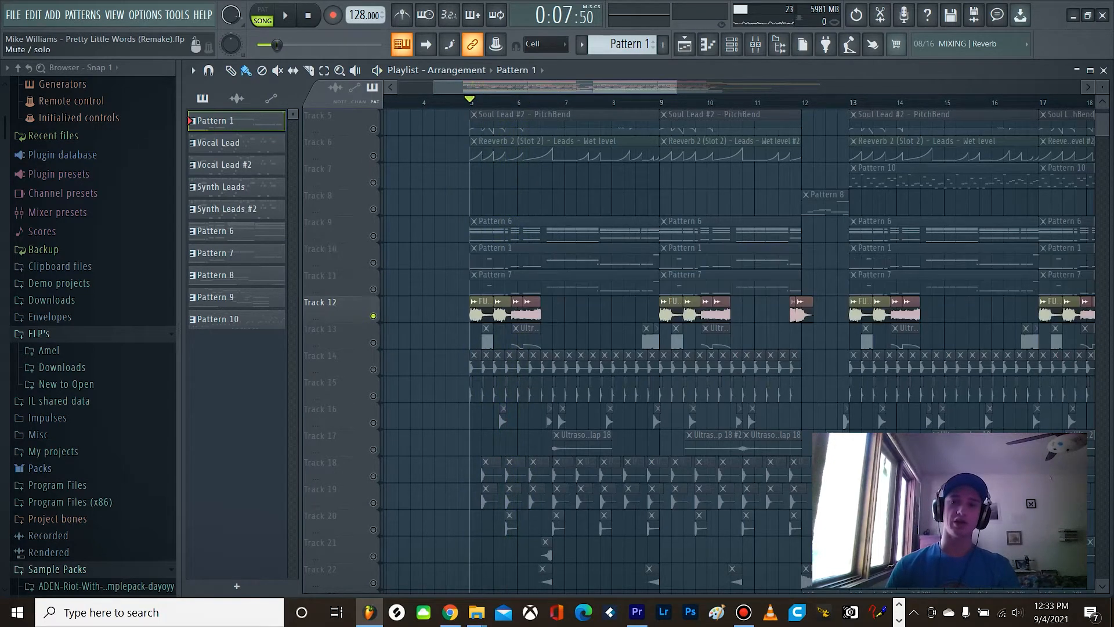
left_click(374, 343)
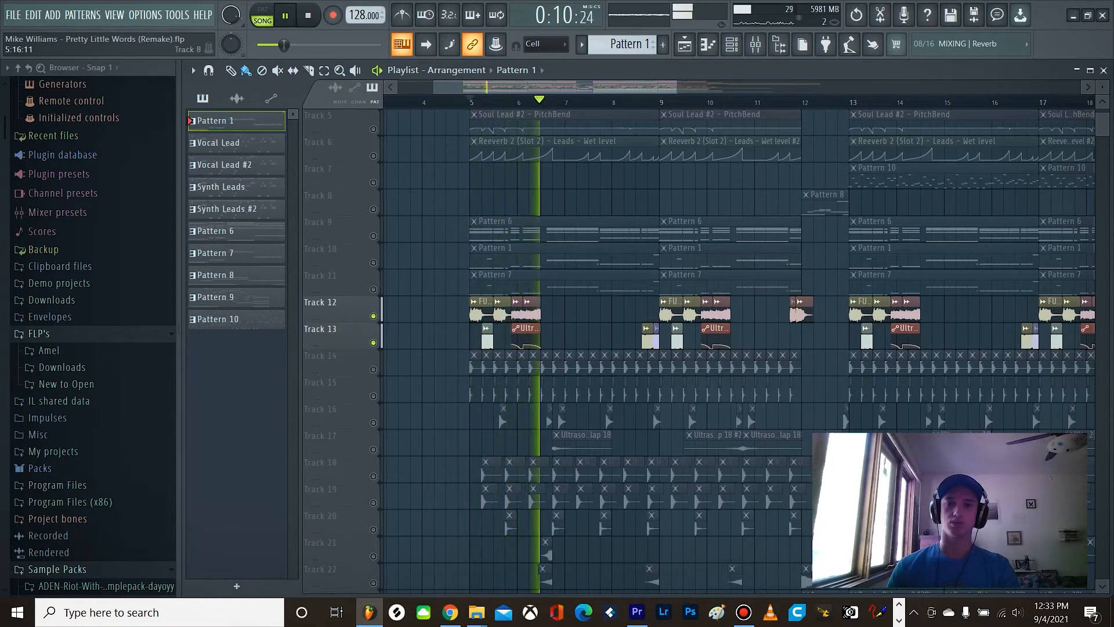
key("space")
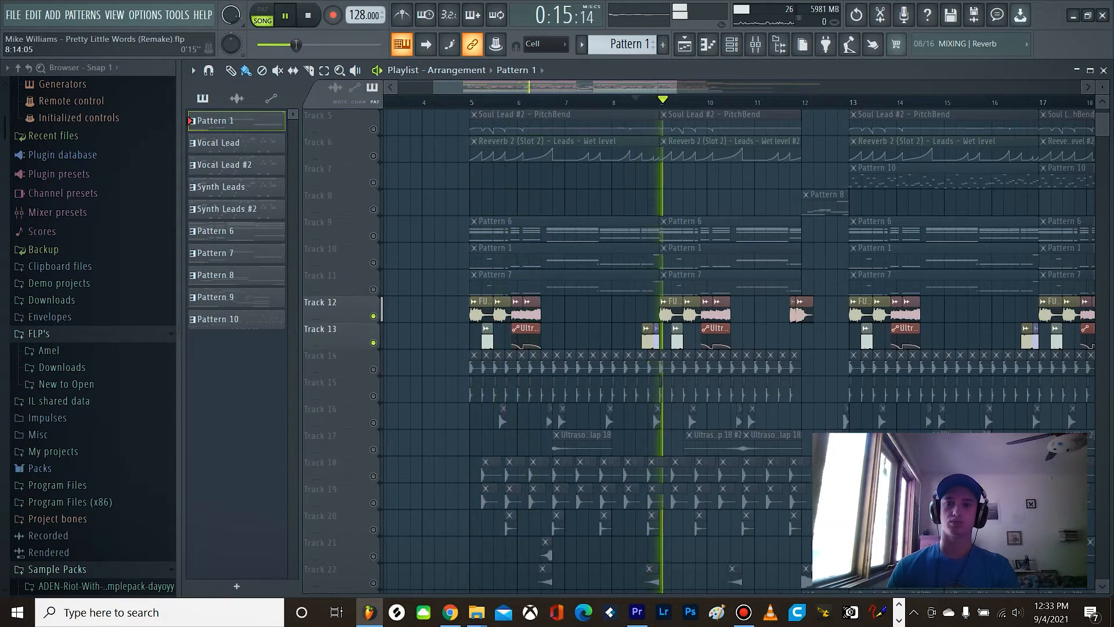
key("space")
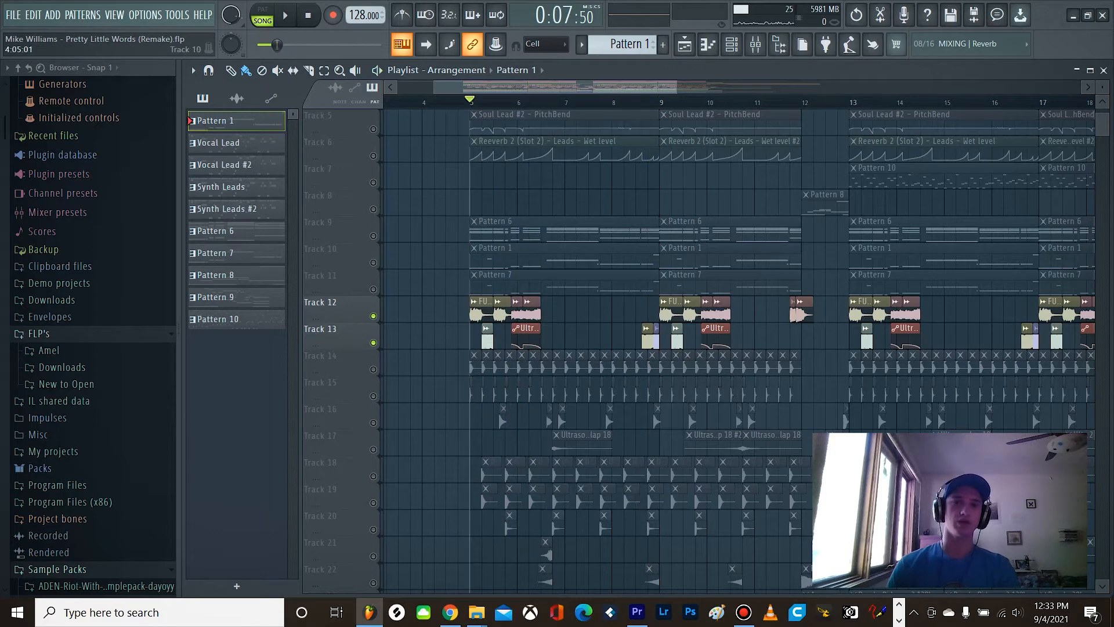
Unmute tracks 10 and 11 and play them together with tracks 12 and 13
left_click(373, 263)
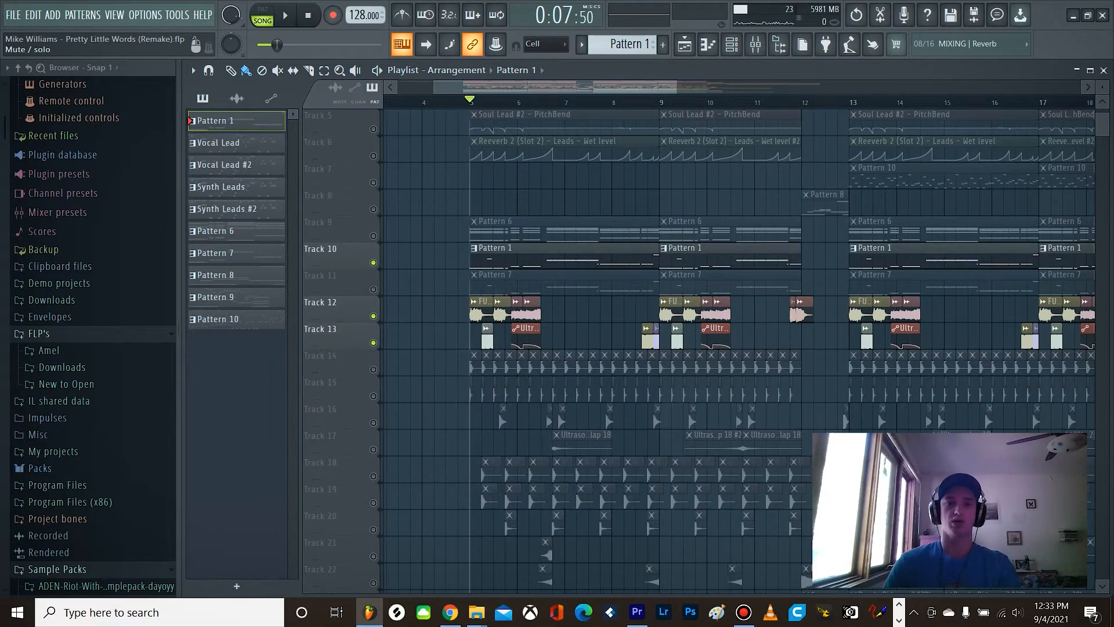
left_click(373, 289)
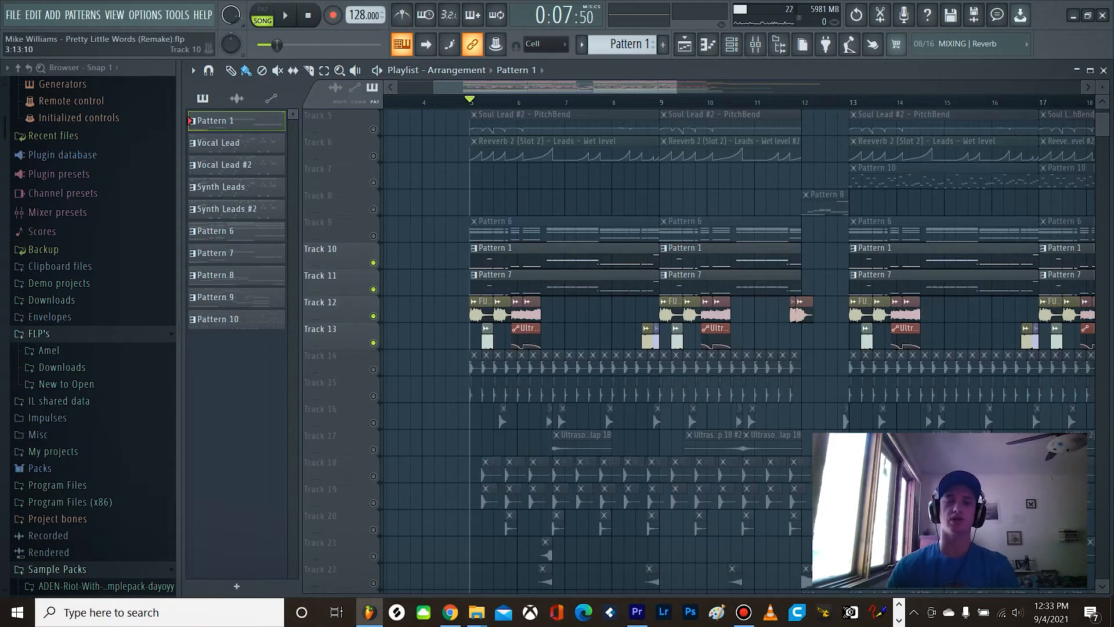
key("space")
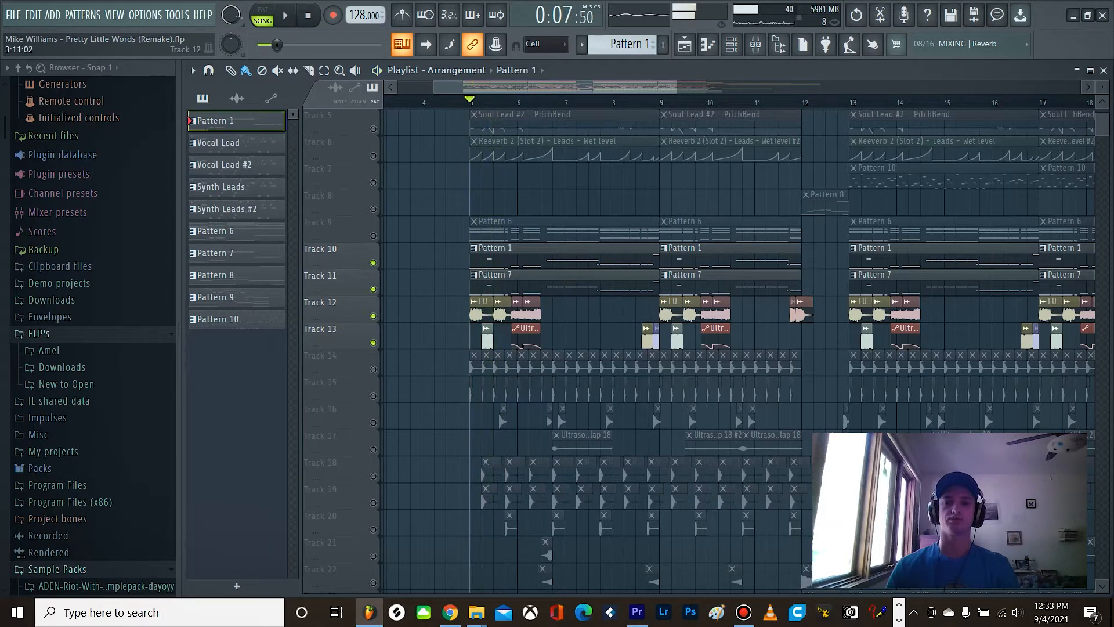
Reactivate the drum and effect tracks from track 14 onward, mute tracks 9 to 13 and start playback from bar 5
scroll(581, 290, "down", 3)
right_click(373, 262)
right_click(373, 263)
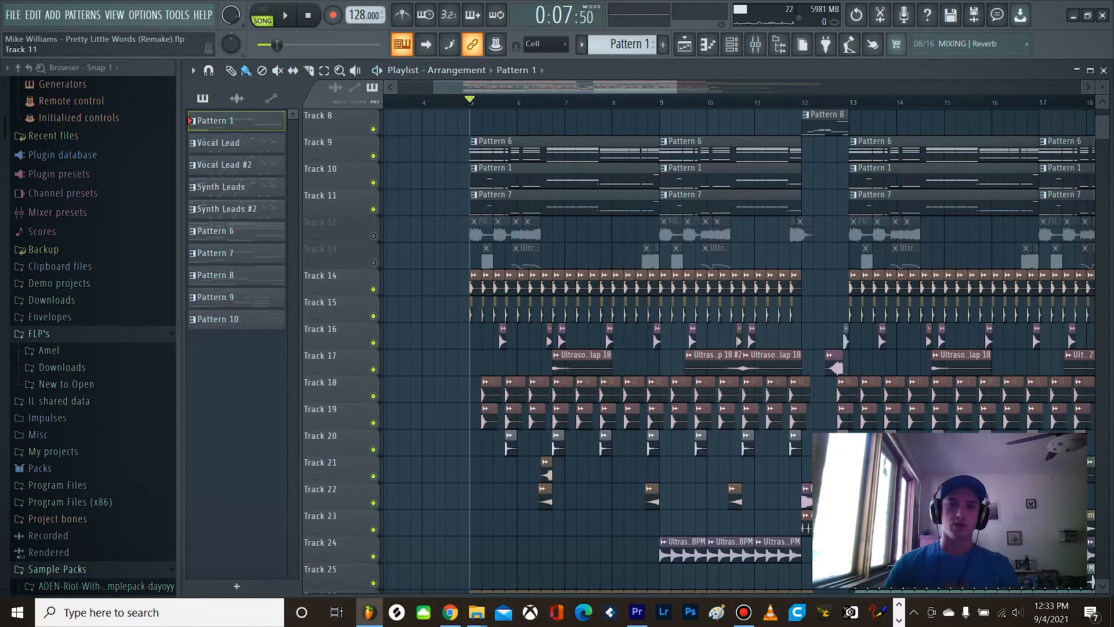
key("space")
scroll(523, 313, "down", 8)
scroll(430, 313, "up", 2)
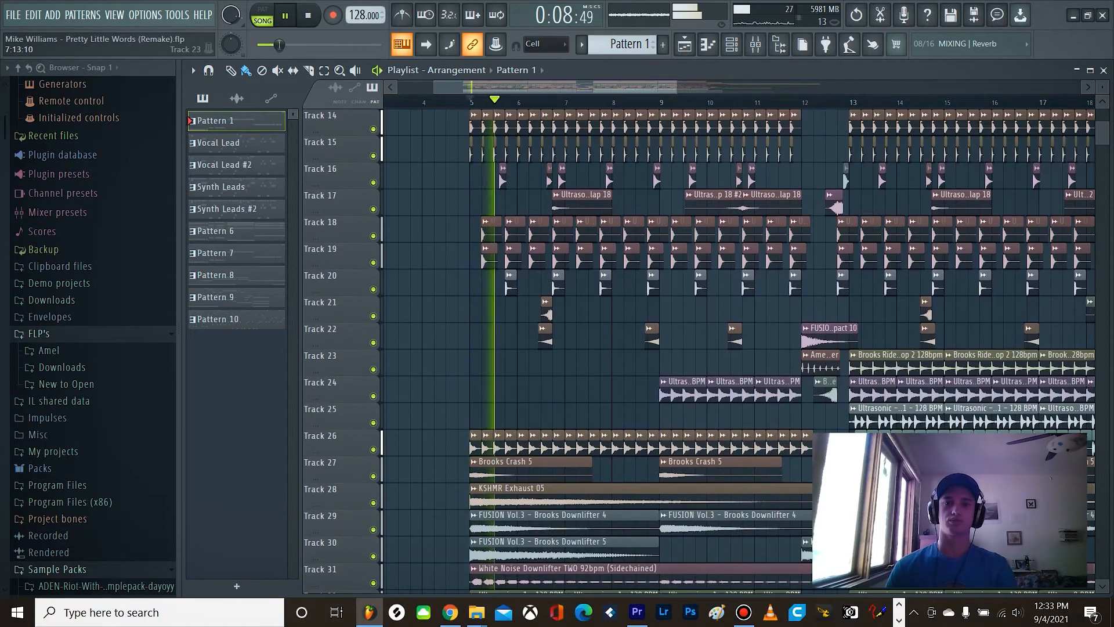
Follow the claps, percussion loops, crashes and downlifters through both drop sections during playback, and stop the song
scroll(430, 314, "down", 2, "ctrl")
scroll(431, 337, "up", 1)
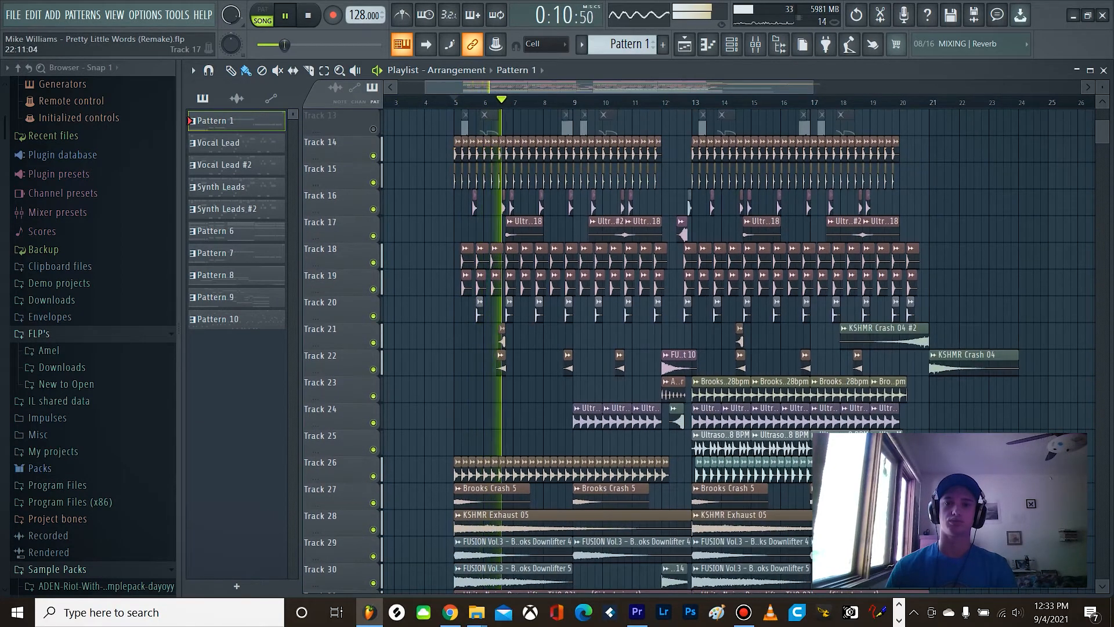
scroll(597, 313, "up", 2, "ctrl")
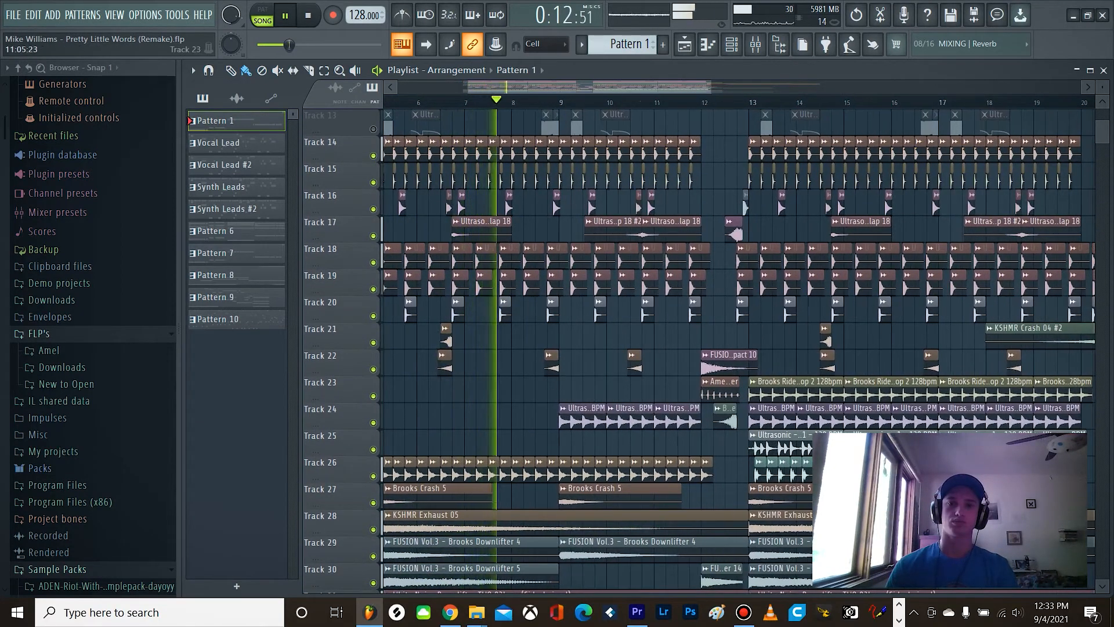
scroll(657, 313, "up", 2, "ctrl")
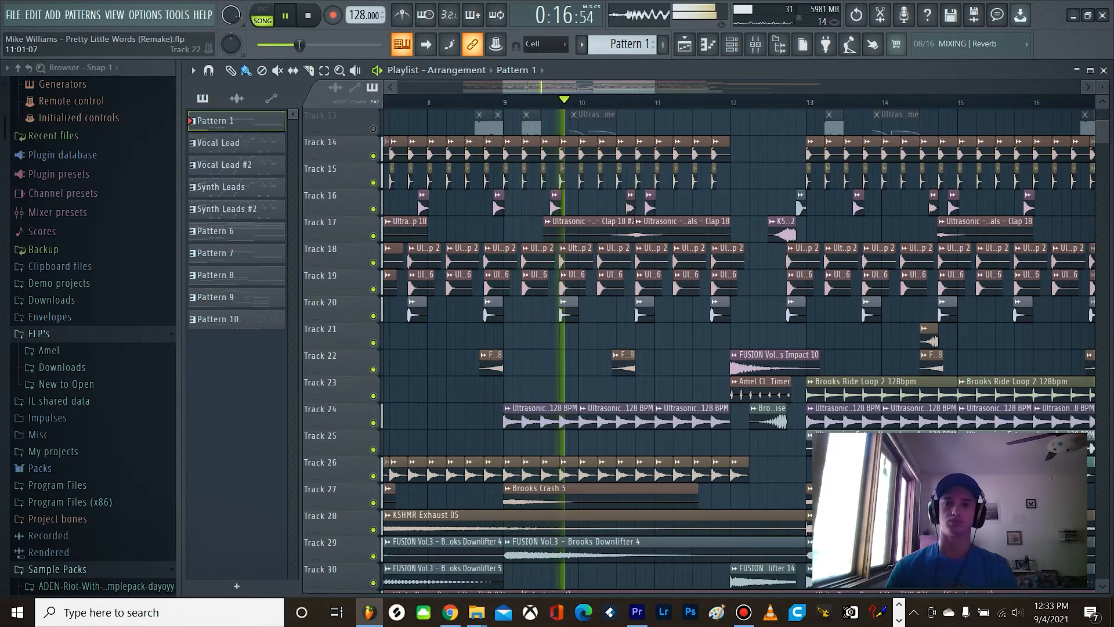
scroll(657, 362, "down", 2, "ctrl")
scroll(657, 363, "up", 2, "ctrl")
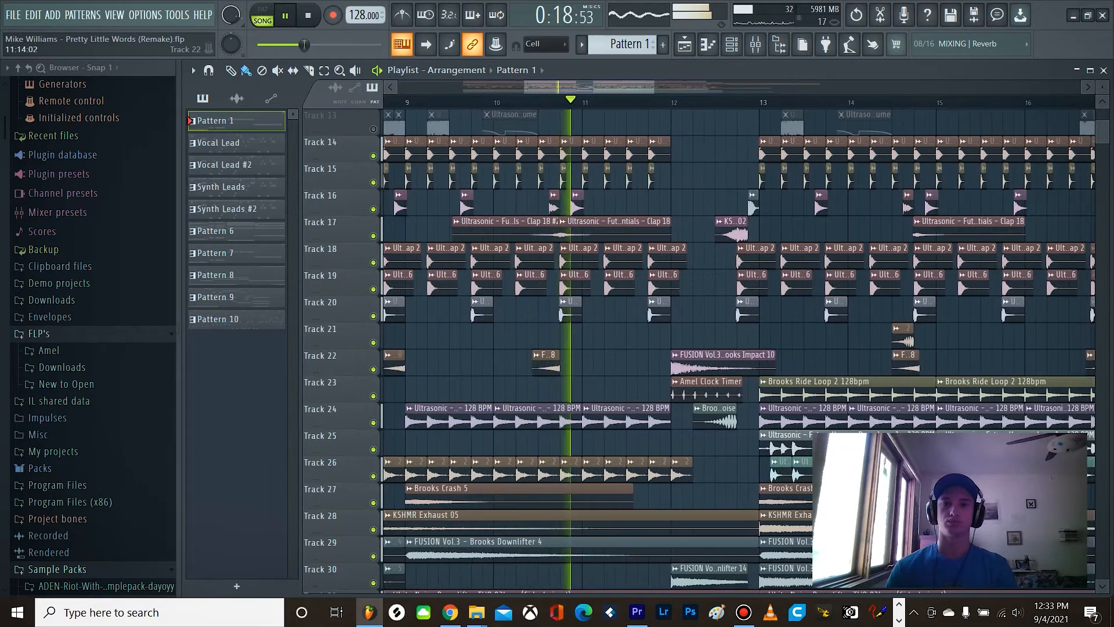
scroll(656, 362, "down", 2, "ctrl")
scroll(668, 343, "up", 3, "ctrl")
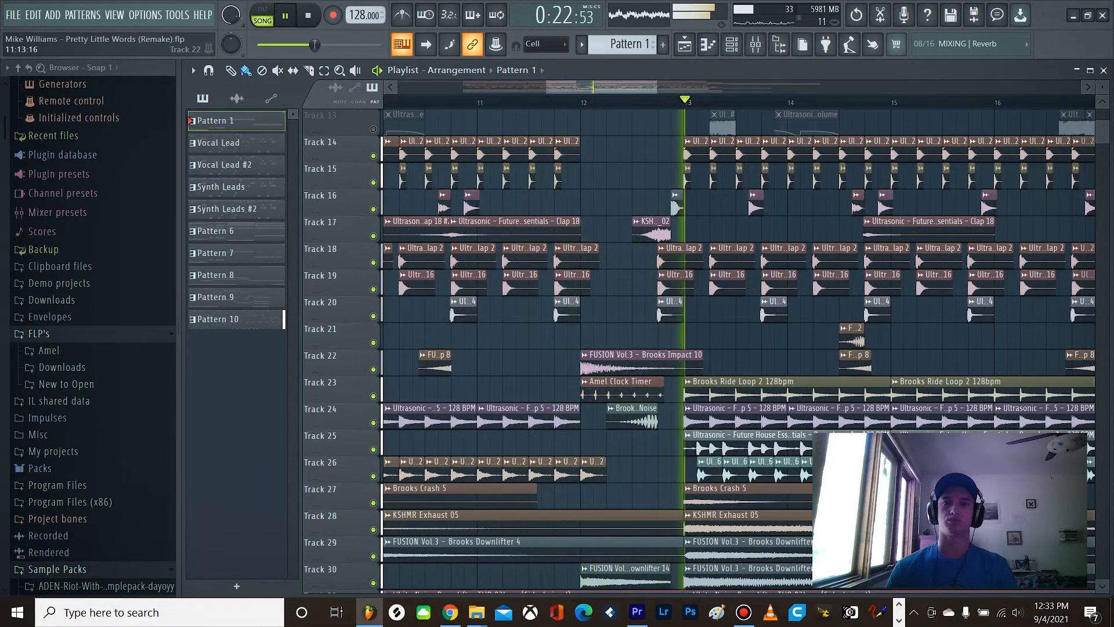
scroll(558, 363, "down", 3, "ctrl")
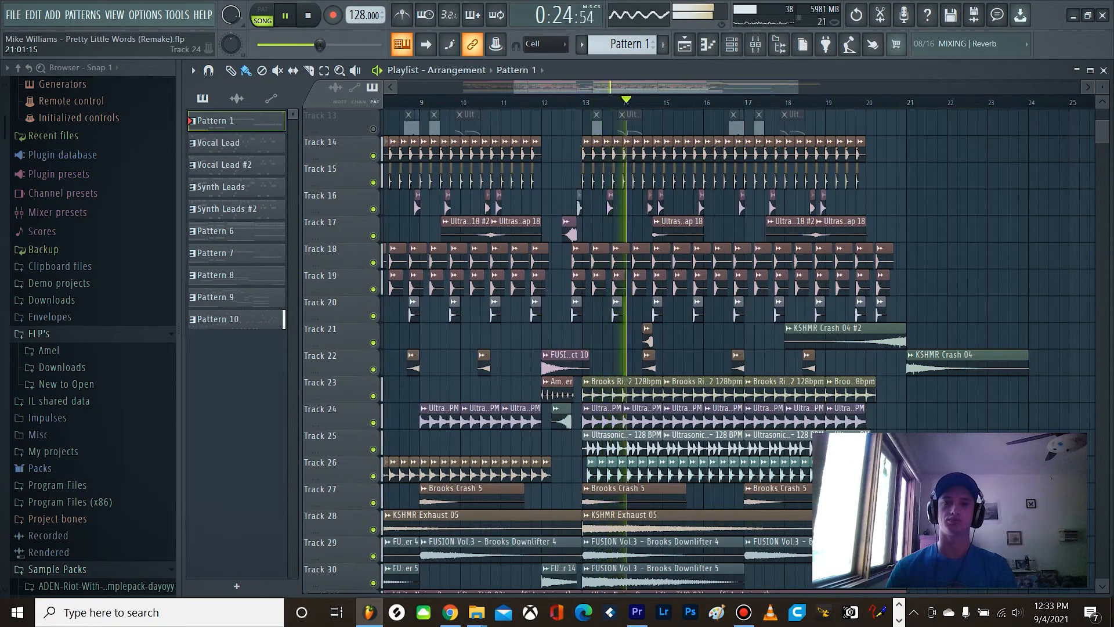
scroll(697, 348, "up", 4)
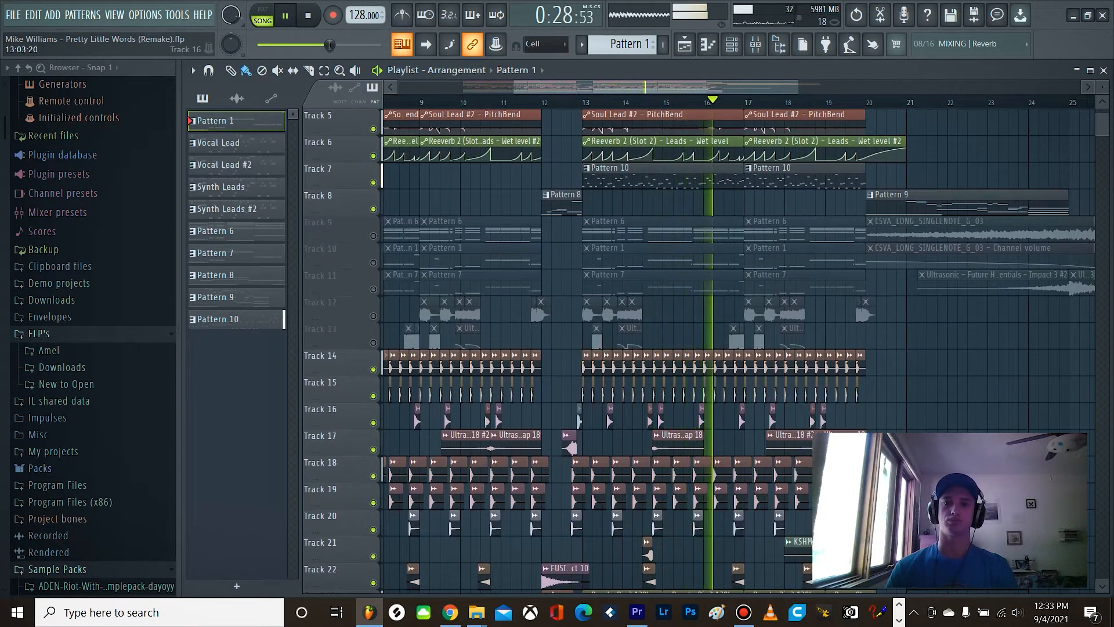
scroll(556, 348, "down", 2, "ctrl")
key("space")
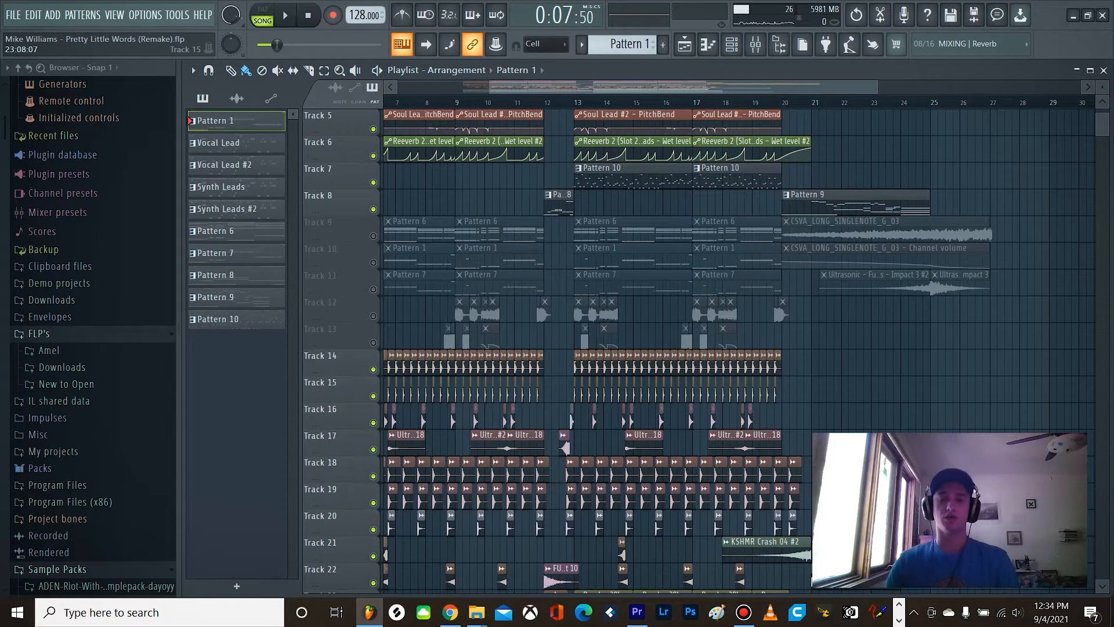
Solo track 7 and play Pattern 10 from bar 13
scroll(880, 389, "up", 2)
scroll(880, 229, "up", 3, "ctrl")
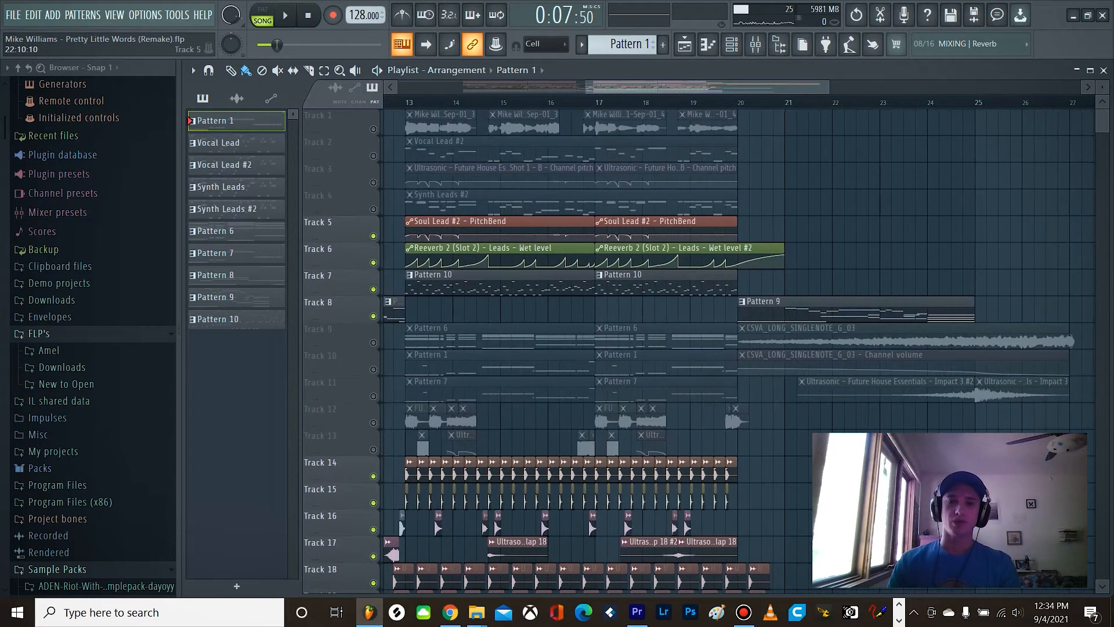
scroll(910, 229, "down", 2, "ctrl")
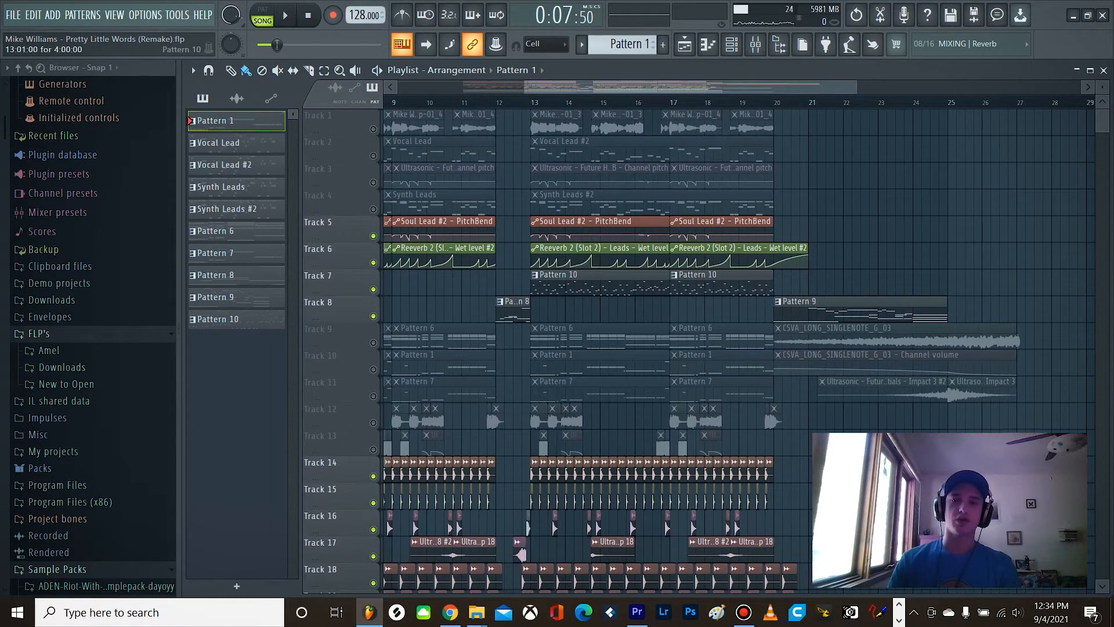
scroll(600, 301, "up", 2, "ctrl")
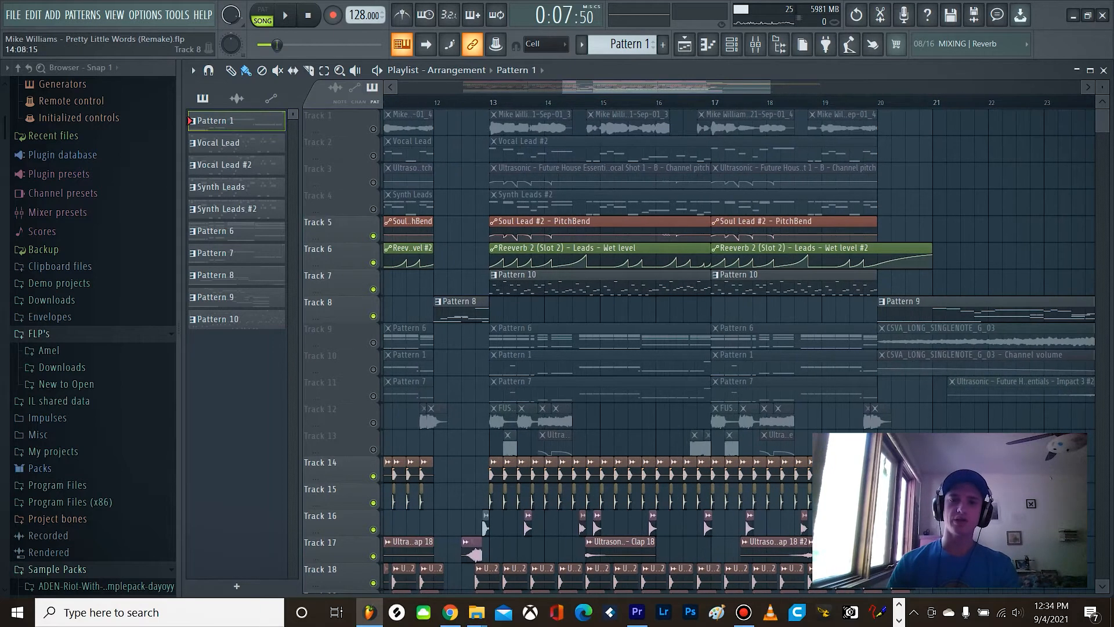
scroll(601, 302, "up", 2, "alt")
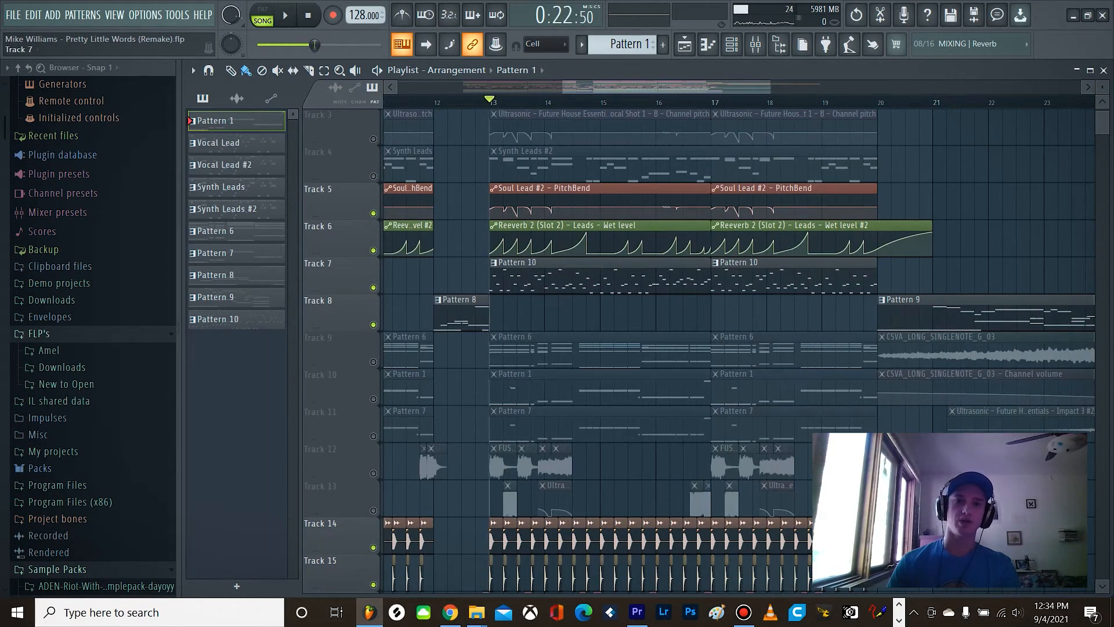
right_click(373, 288)
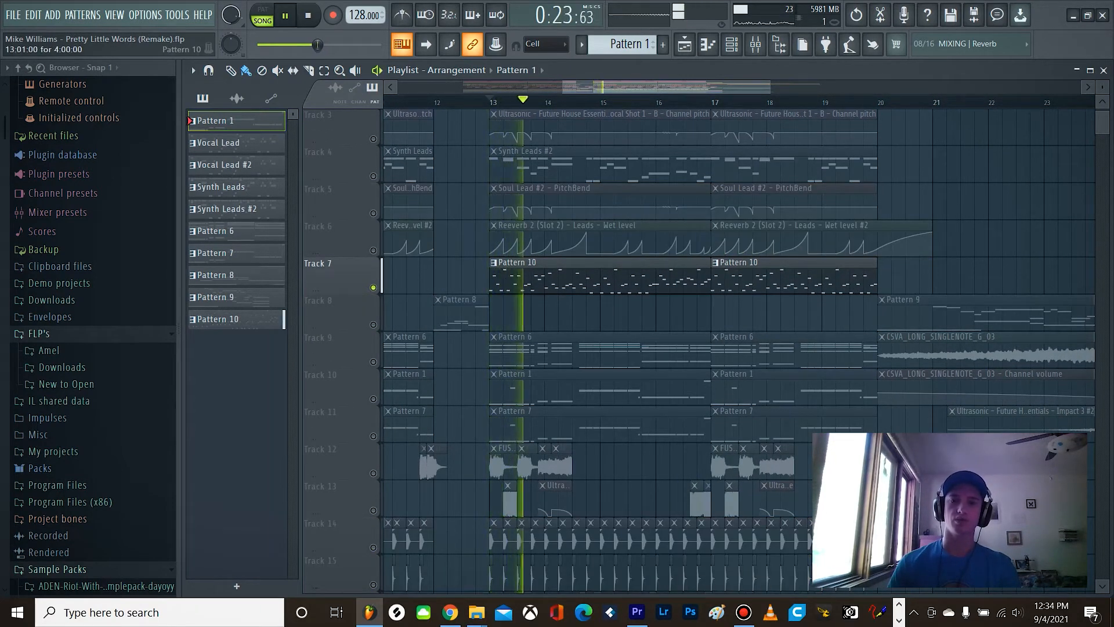
key("space")
Unmute track 14 and play its clips together with Pattern 10 from bar 13
scroll(601, 348, "down", 4)
left_click(373, 398)
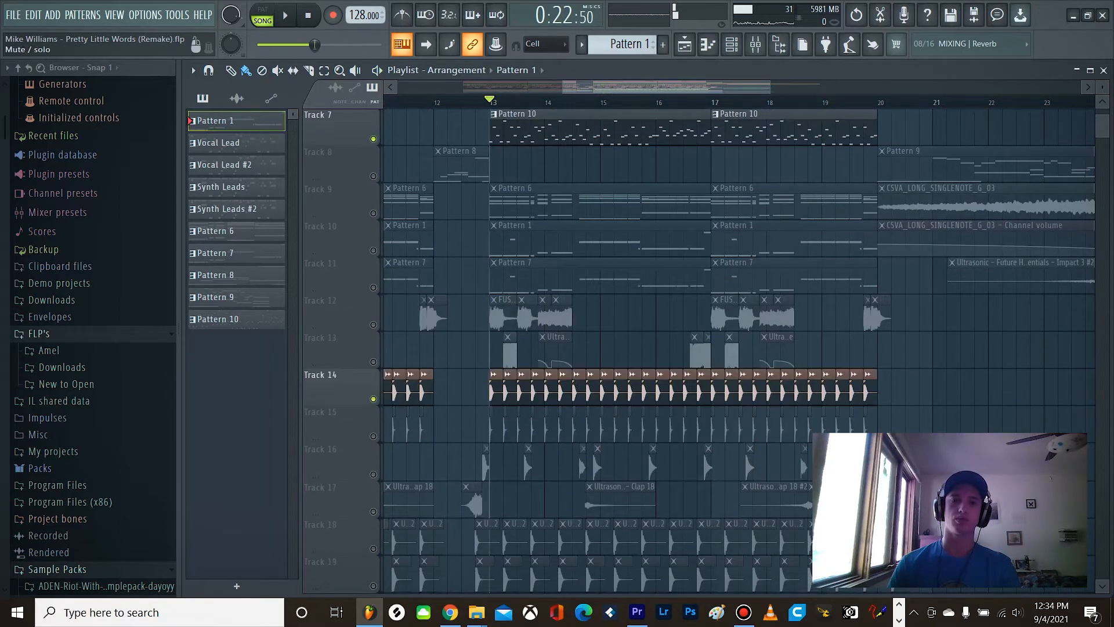
key("space")
scroll(638, 348, "up", 6)
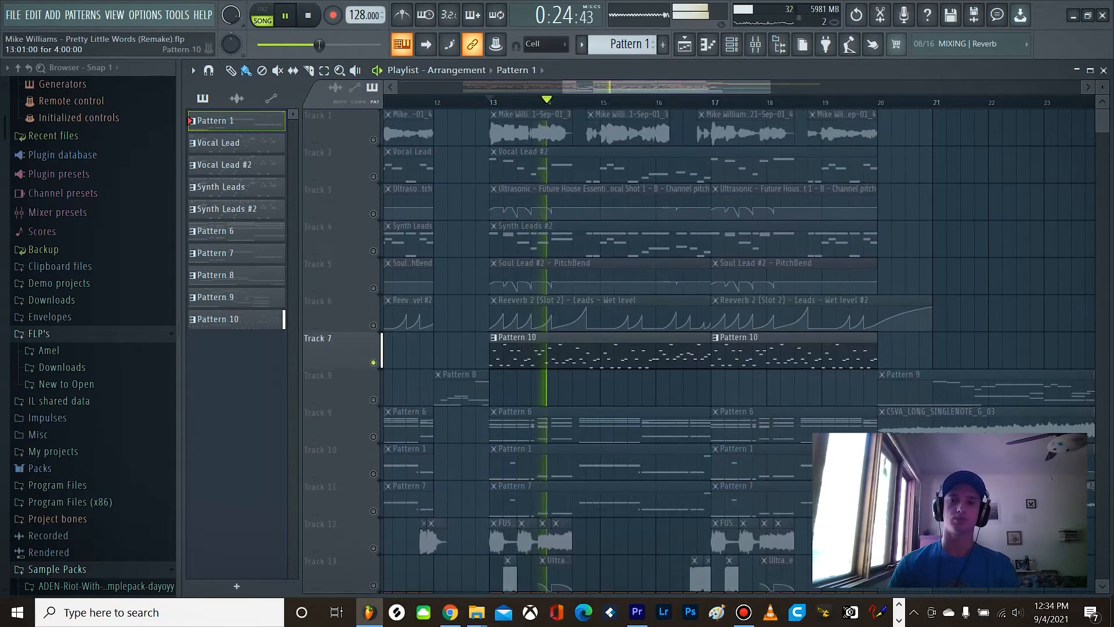
key("space")
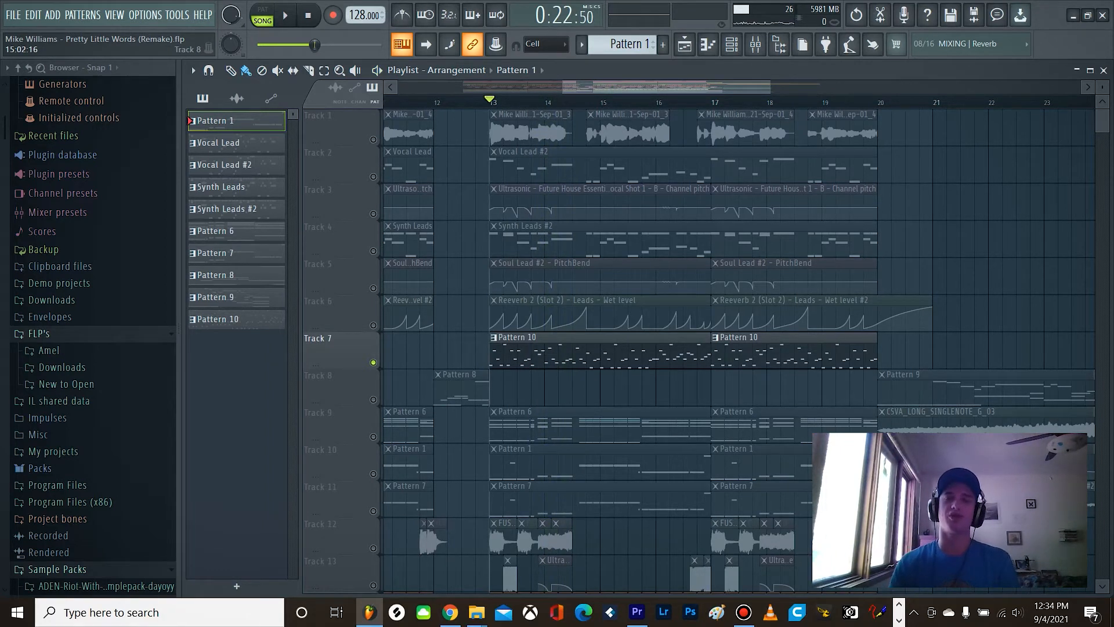
Show the Guitar Arp channel's Nexus preset while playing Pattern 10, and close the plugin and the channel rack
scroll(707, 349, "down", 4)
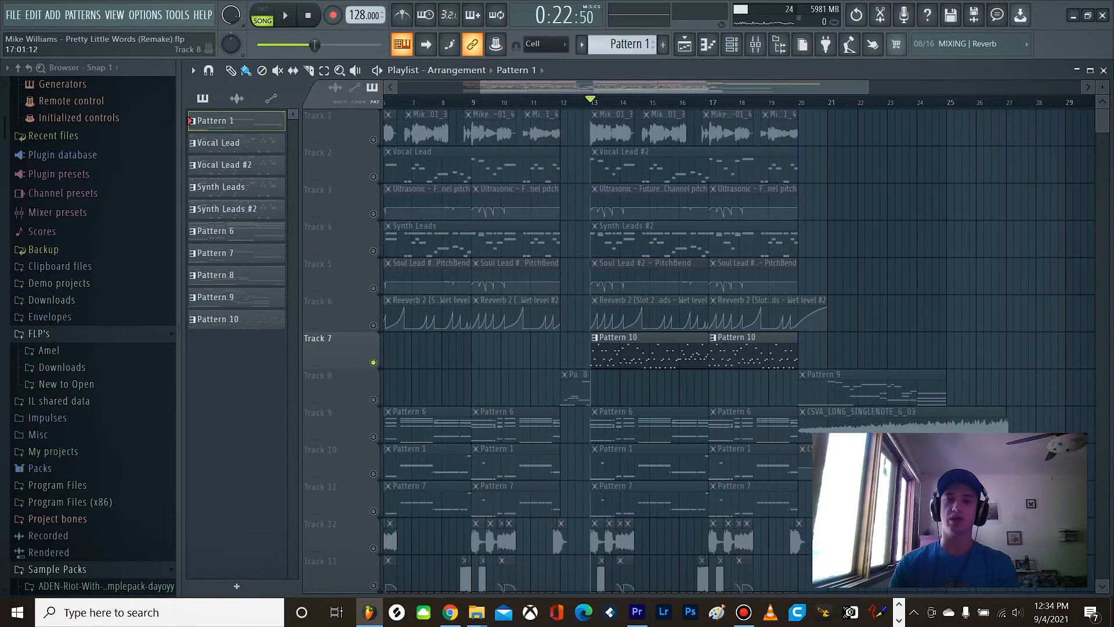
left_click(732, 44)
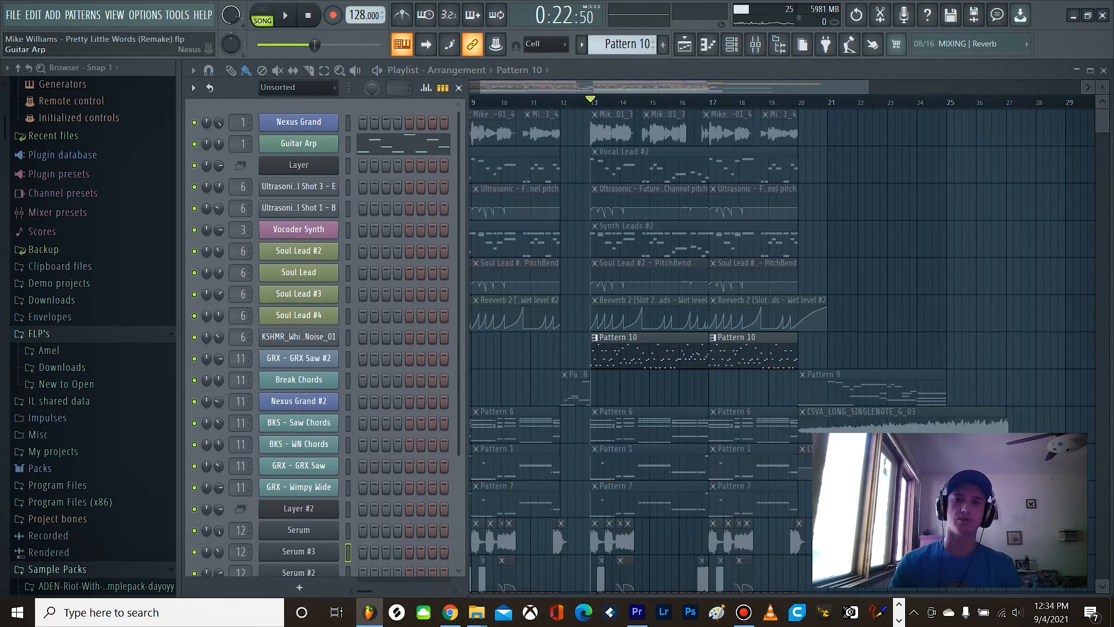
left_click(298, 143)
left_click_drag(581, 68, 572, 75)
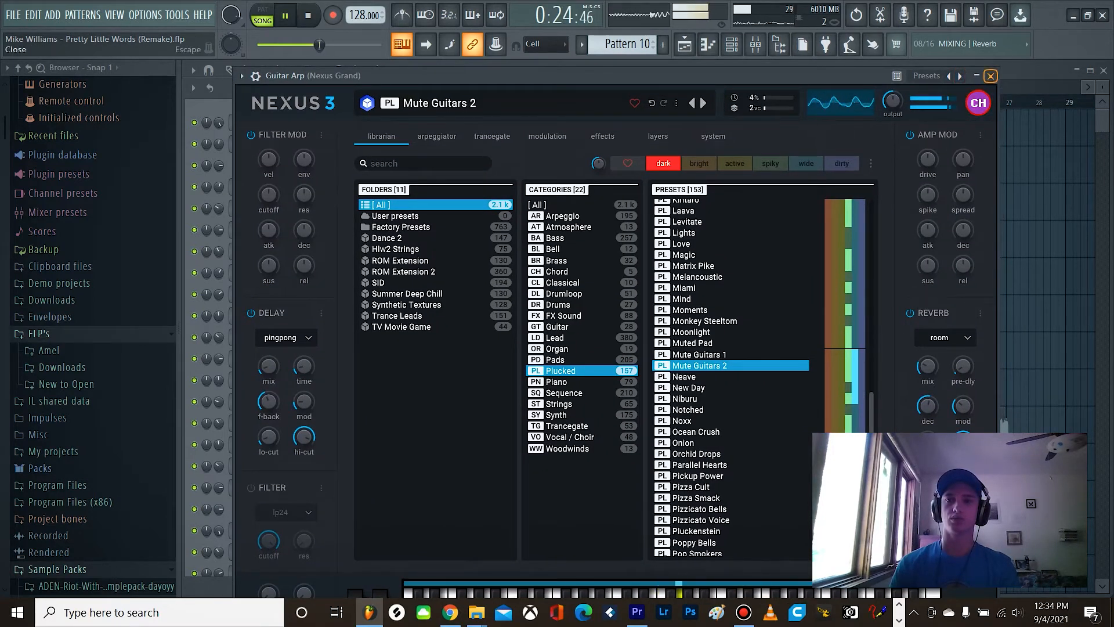
key("space")
left_click(990, 76)
scroll(964, 165, "down", 2)
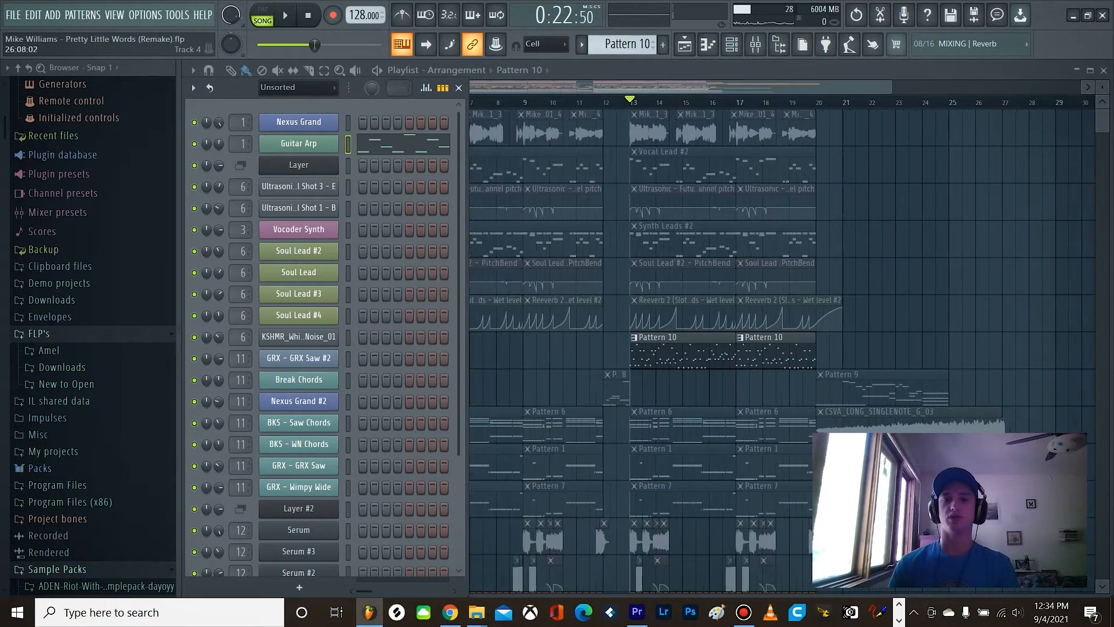
scroll(966, 233, "down", 3)
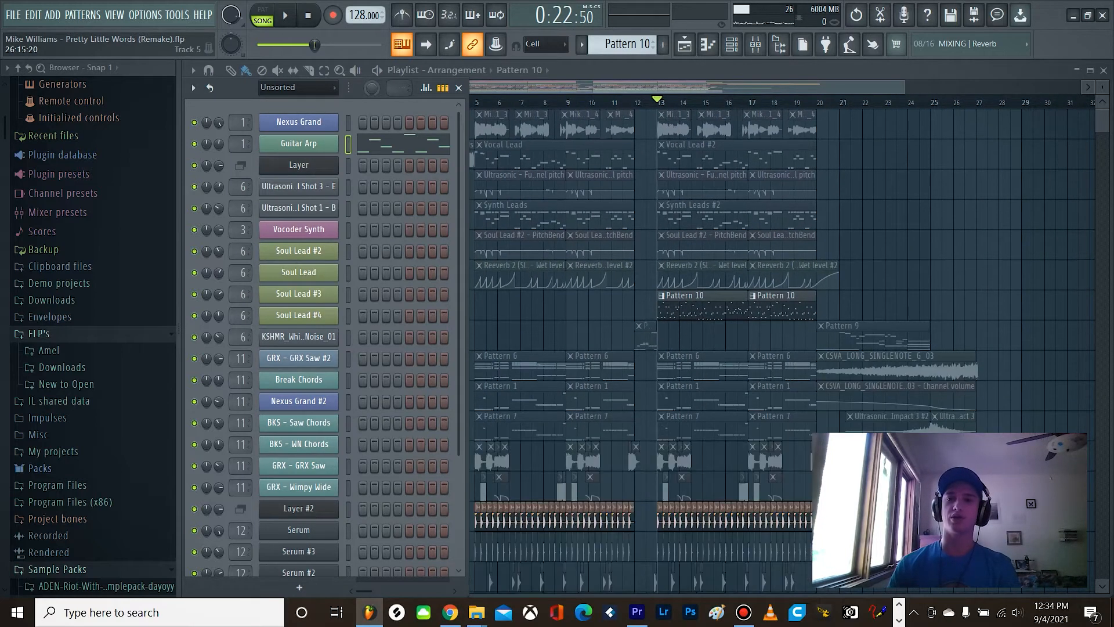
key("F6")
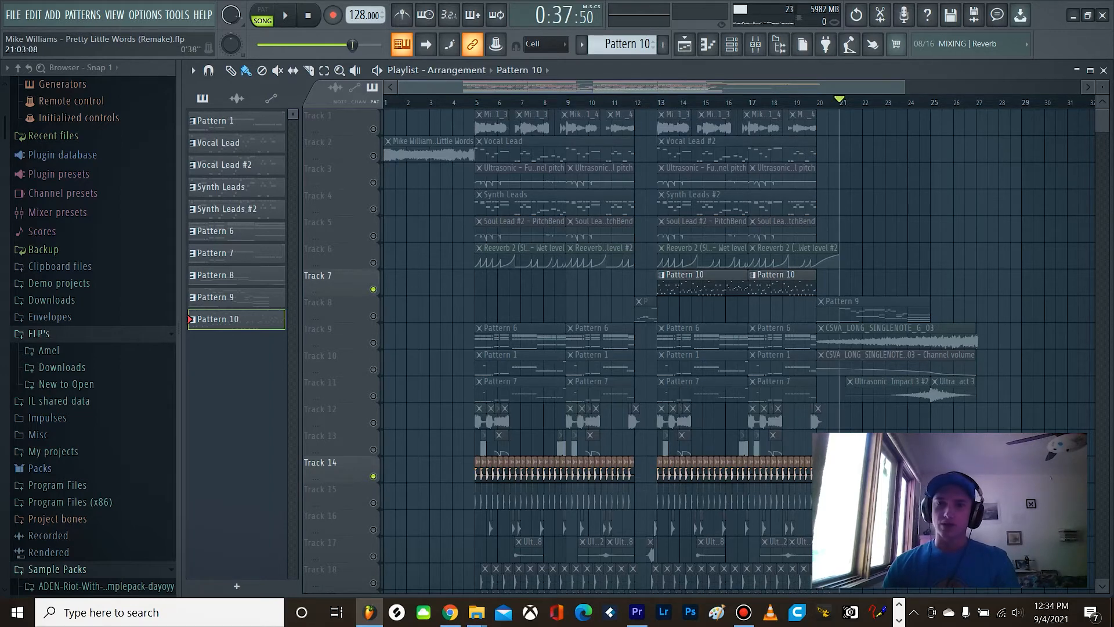
Reactivate all playlist tracks and play the ending section from bar 21
right_click(374, 476)
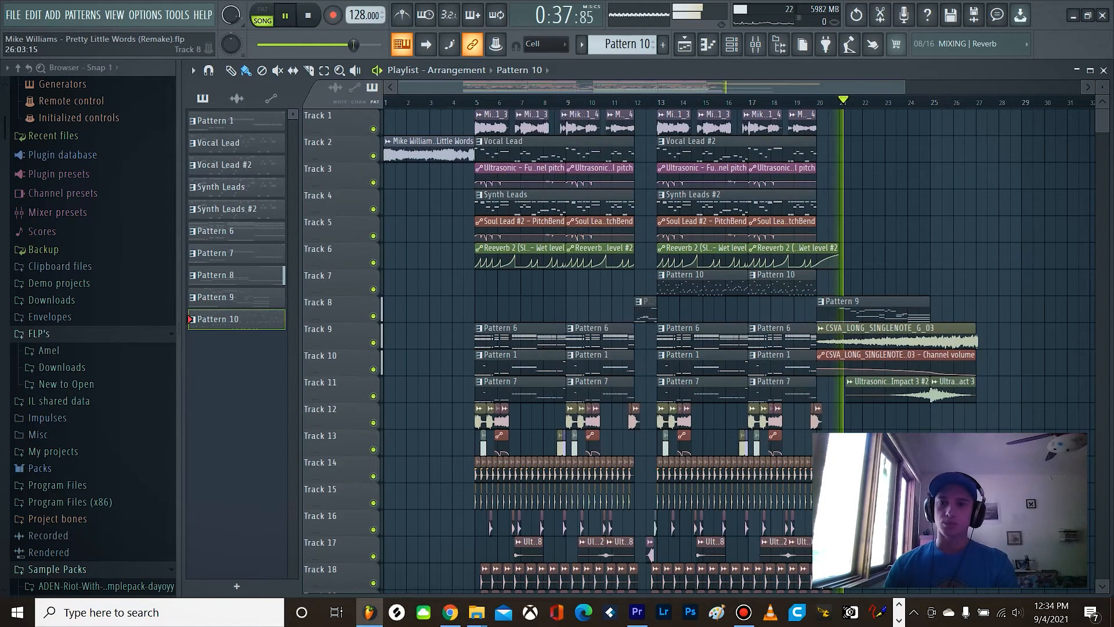
scroll(955, 309, "up", 2)
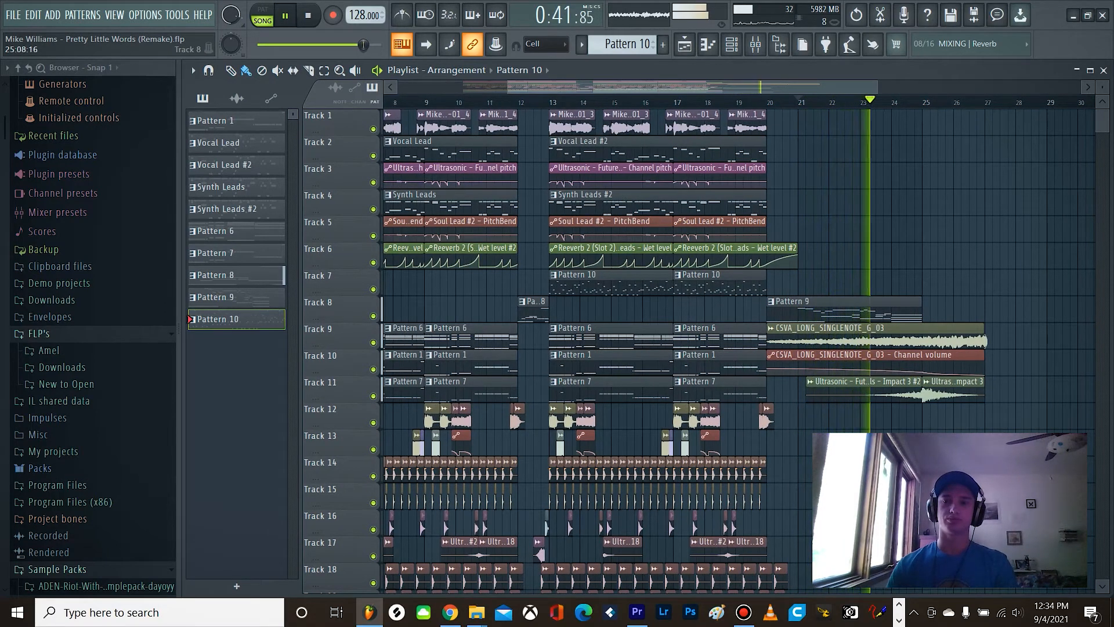
key("space")
scroll(948, 311, "down", 2, "ctrl")
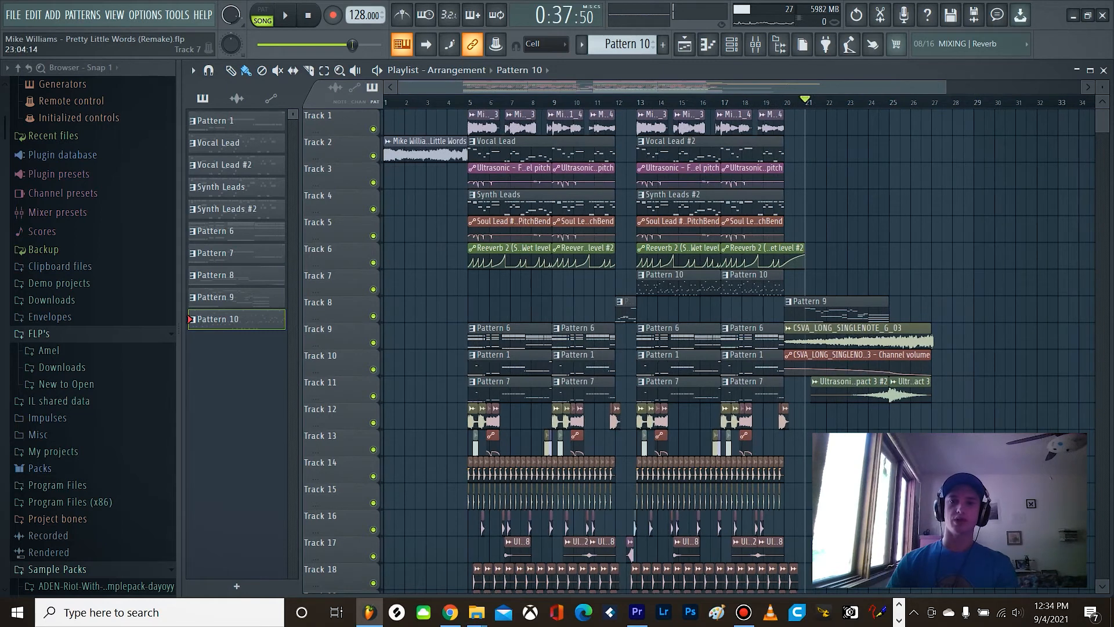
Play the full arrangement from bar 1 with all tracks active, following it through both drop sections
scroll(743, 348, "up", 2, "ctrl")
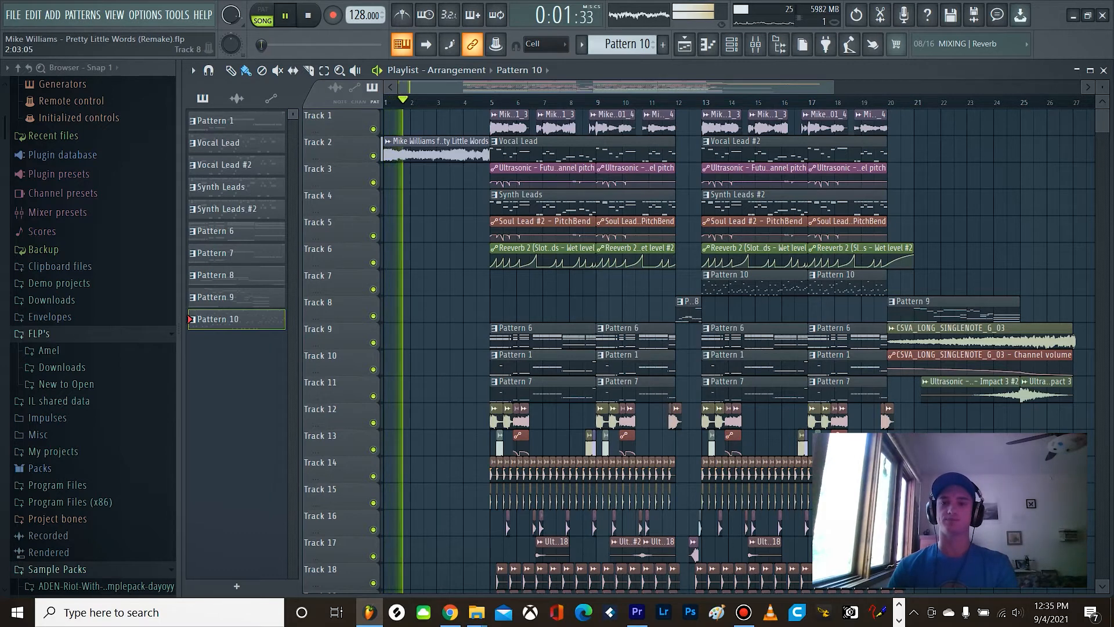
scroll(504, 348, "up", 2, "ctrl")
scroll(483, 301, "down", 1, "ctrl")
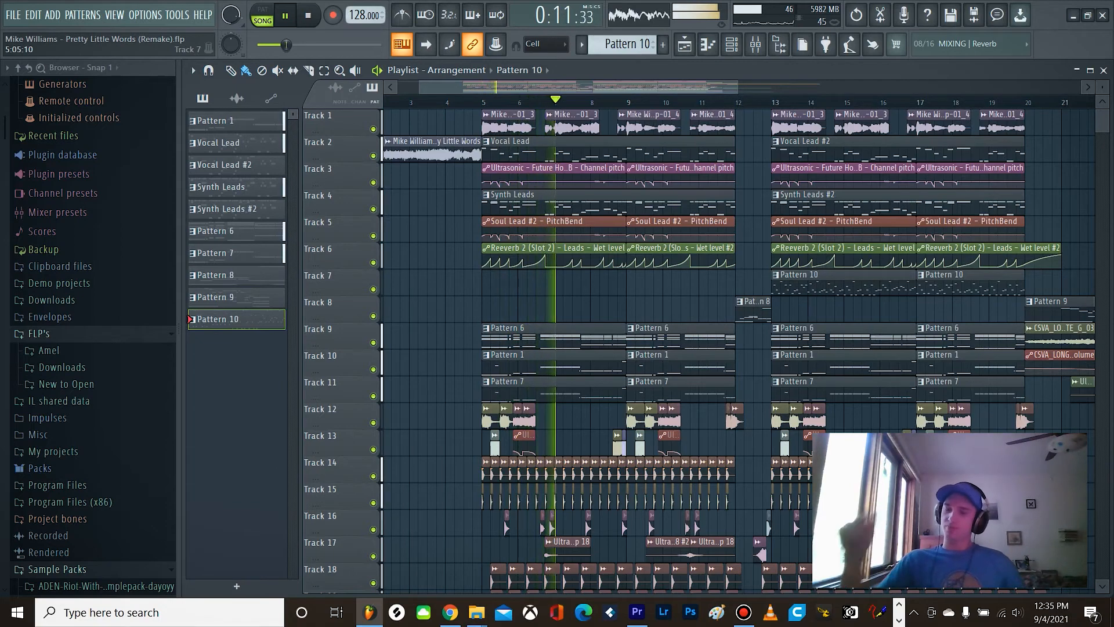
scroll(492, 282, "down", 3)
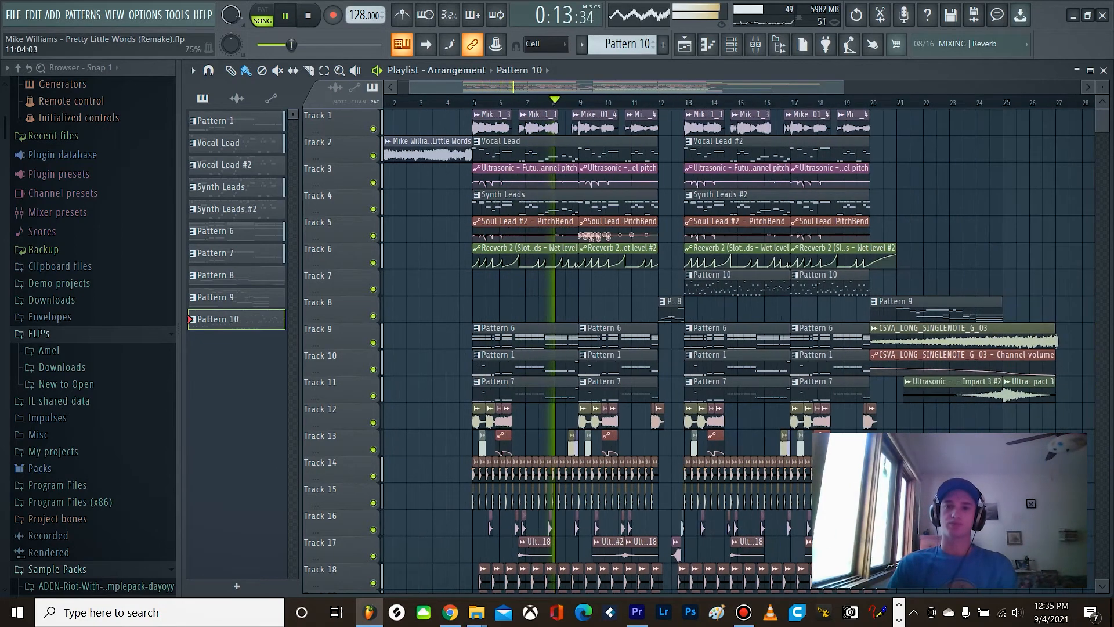
scroll(609, 204, "up", 4)
scroll(581, 203, "down", 1)
scroll(580, 203, "right", 2)
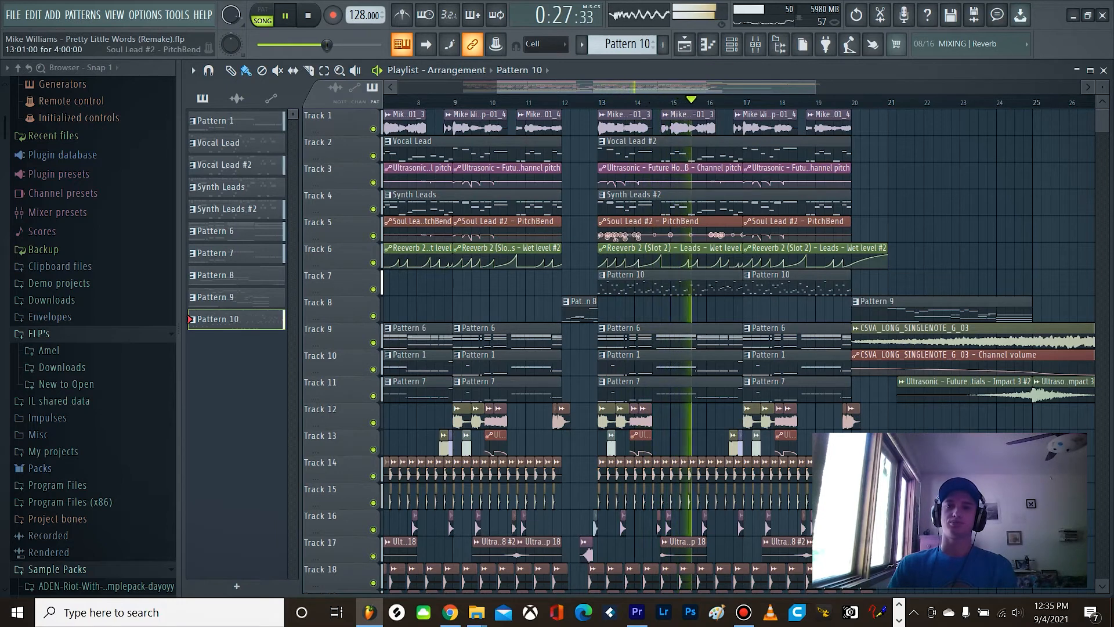
Examine the Vocal Lead #2 notes in the piano roll during playback, and close it to follow the ending in the playlist
double_click(687, 145)
scroll(666, 318, "down", 3)
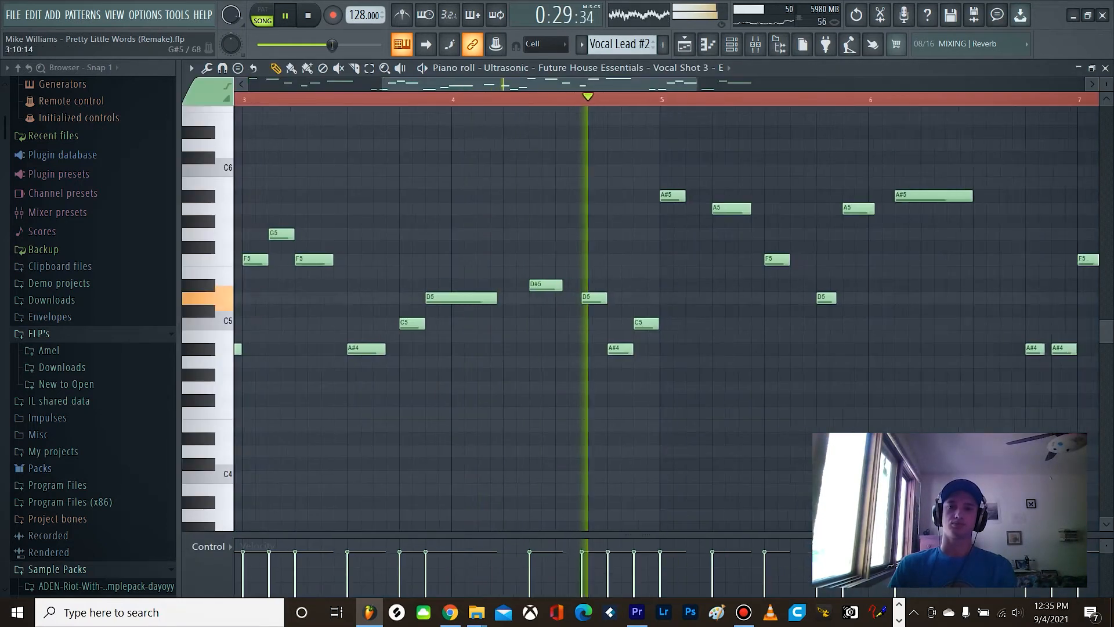
scroll(876, 183, "up", 1)
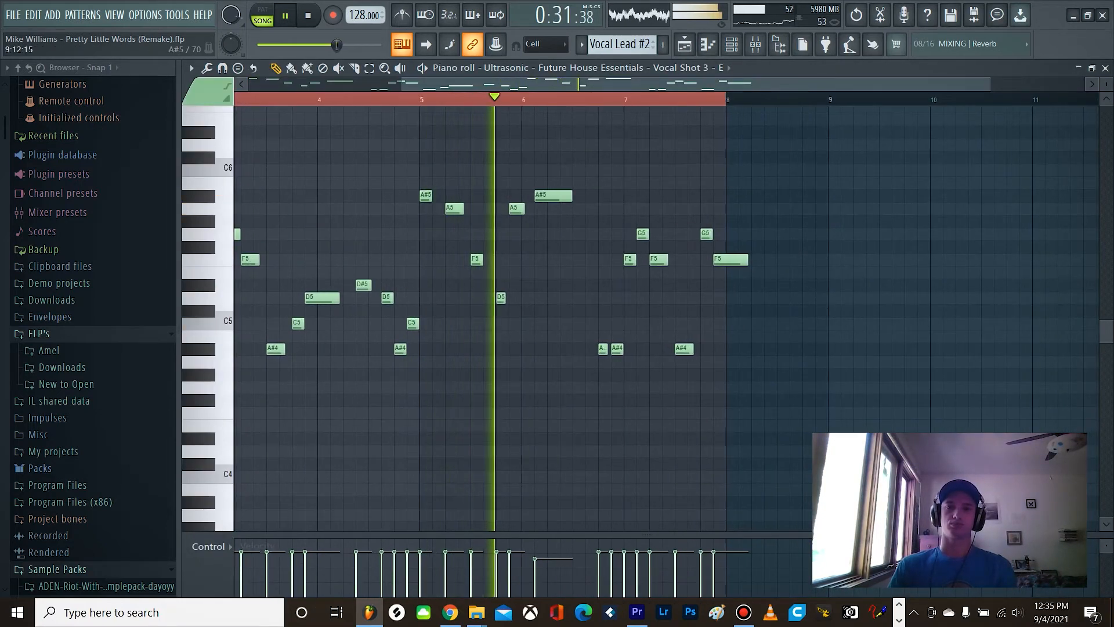
left_click(1105, 68)
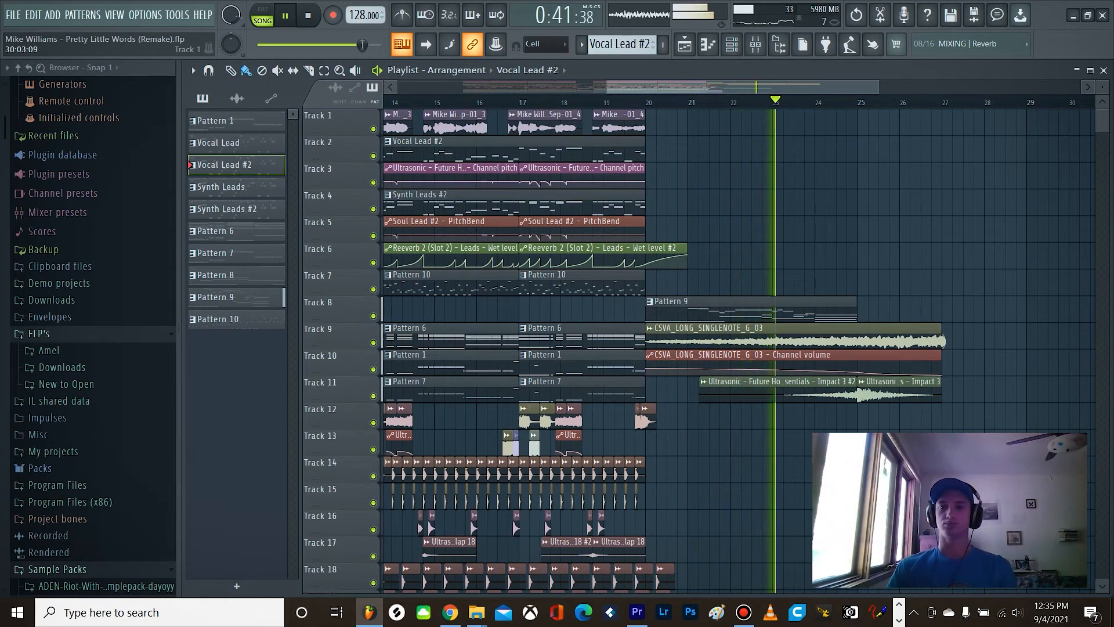
scroll(747, 229, "down", 2)
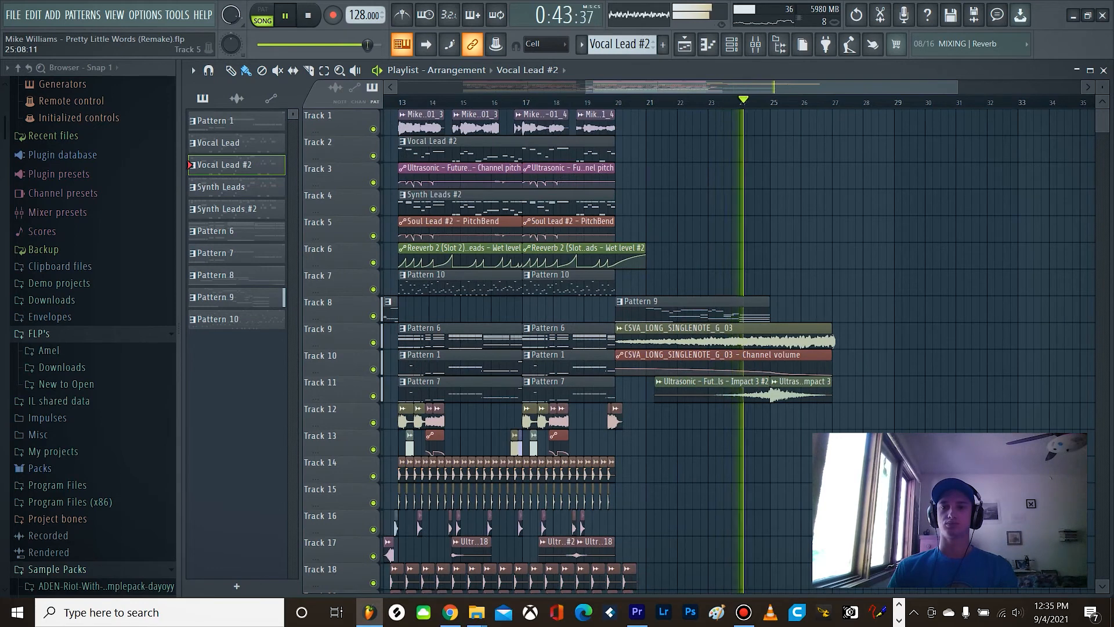